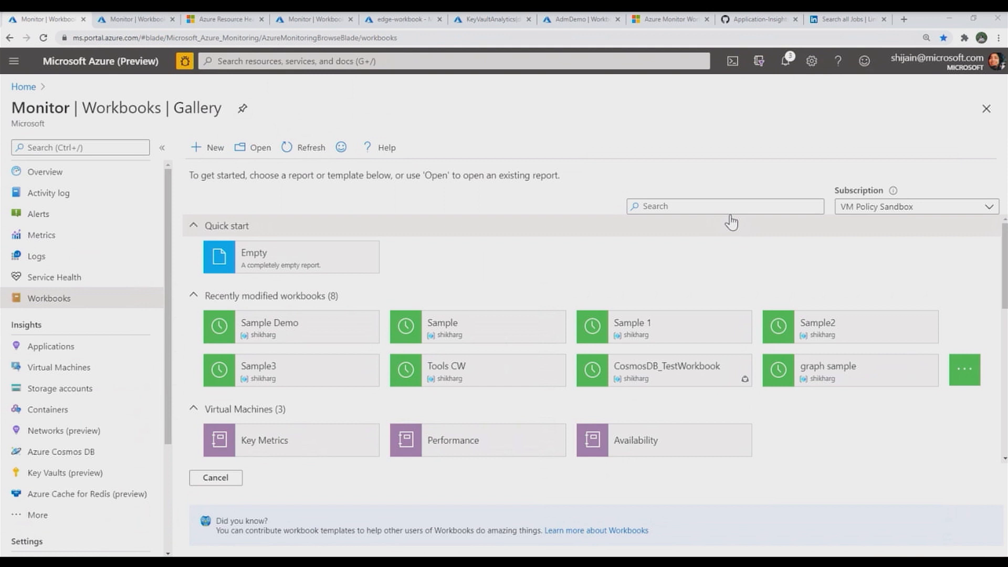
# Create an empty workbook, discarding the unsaved changes, and add a parameters item to it.
pyautogui.click(336, 268)
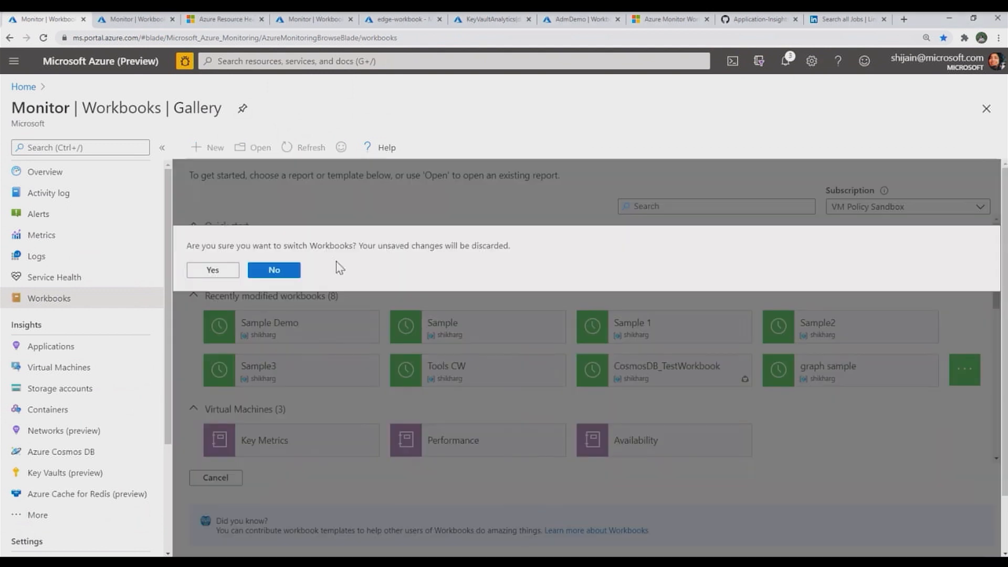
pyautogui.click(212, 270)
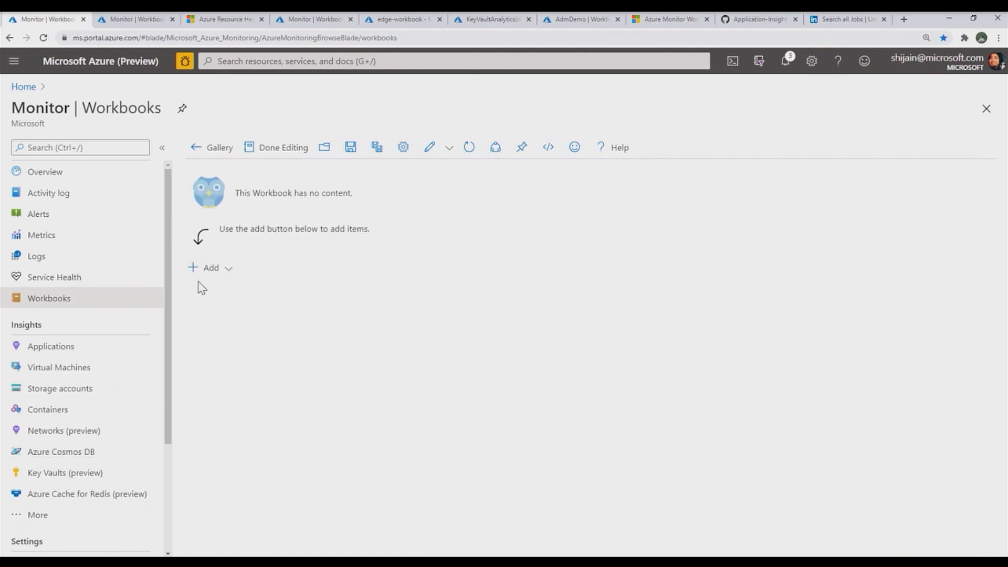
pyautogui.click(232, 275)
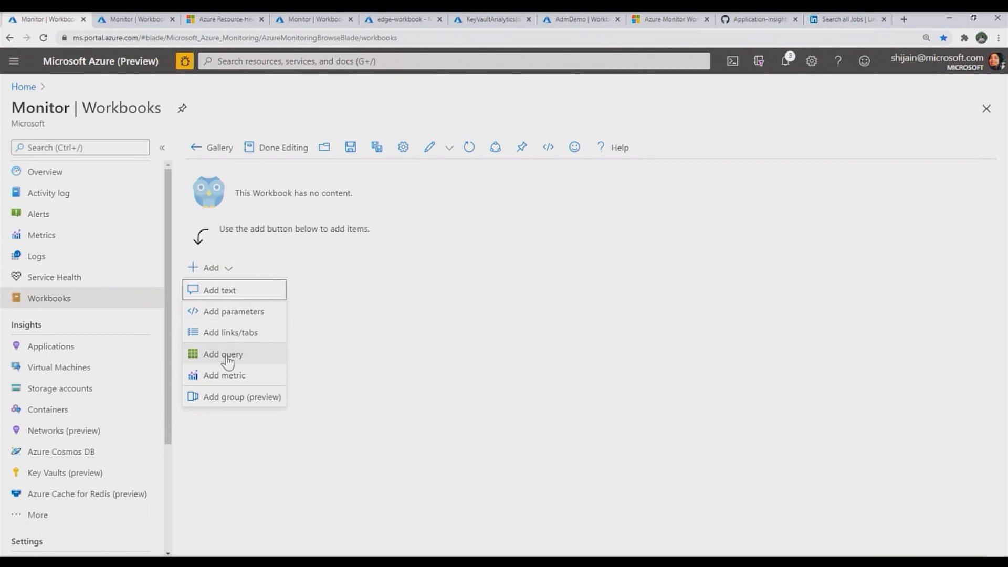
pyautogui.click(221, 315)
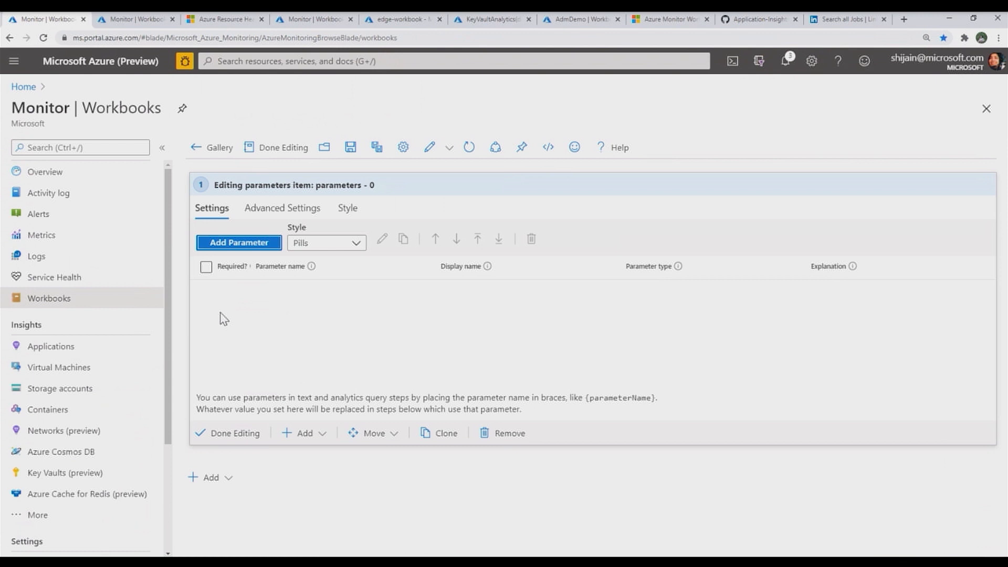
# Add a parameter named Subscription and set its type to Subscription picker.
pyautogui.click(260, 253)
pyautogui.click(260, 253)
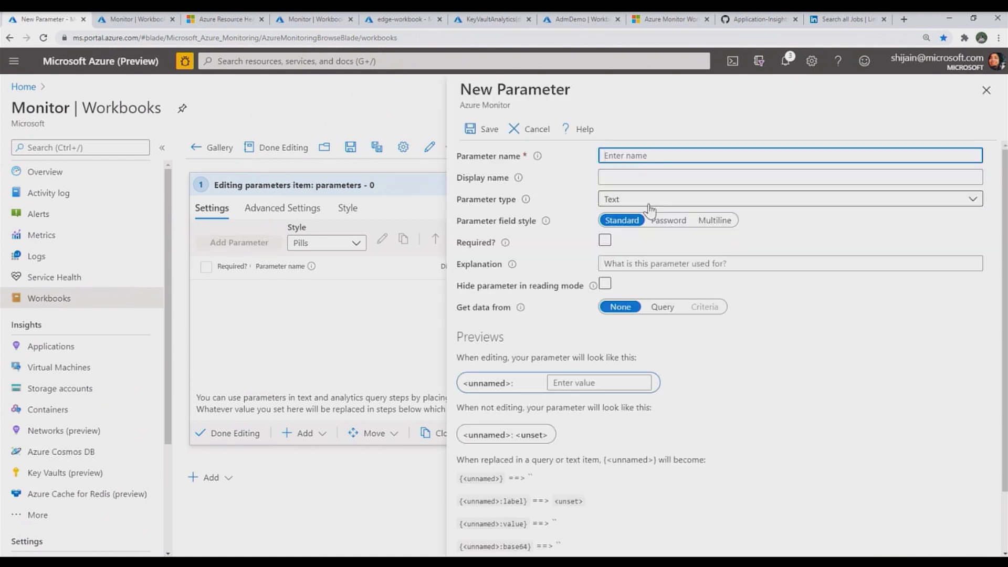
pyautogui.write('Subs')
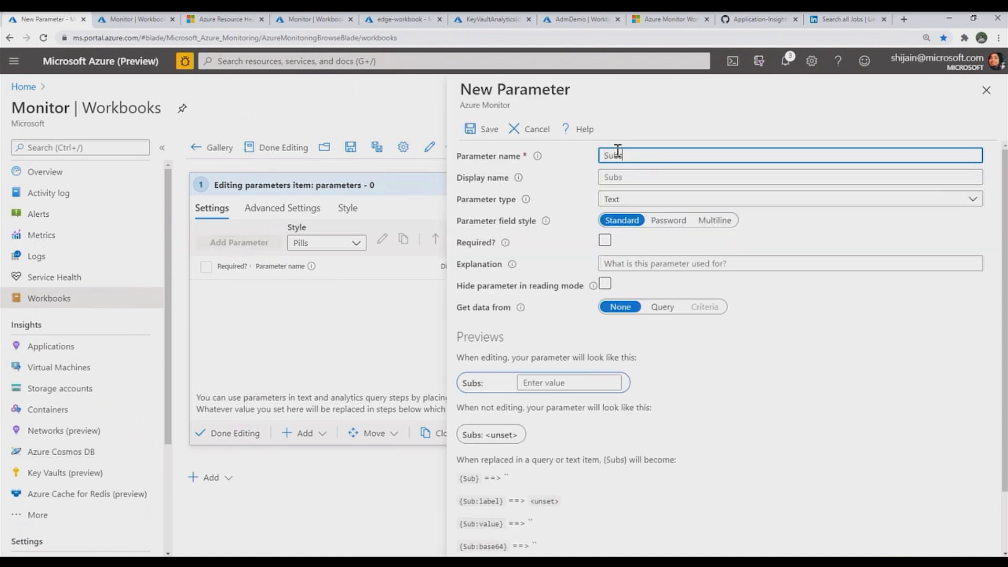
pyautogui.write('cr')
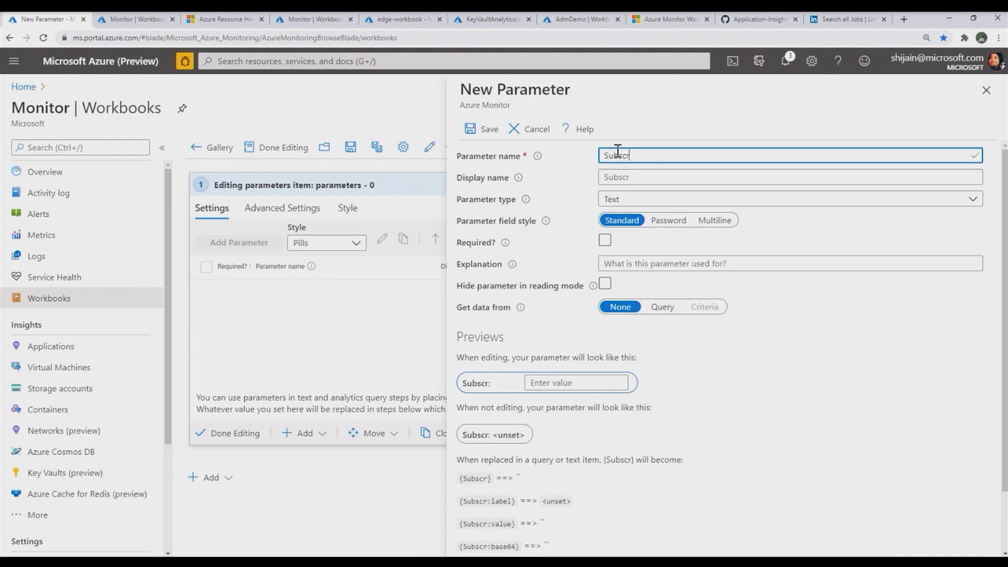
pyautogui.write('iption')
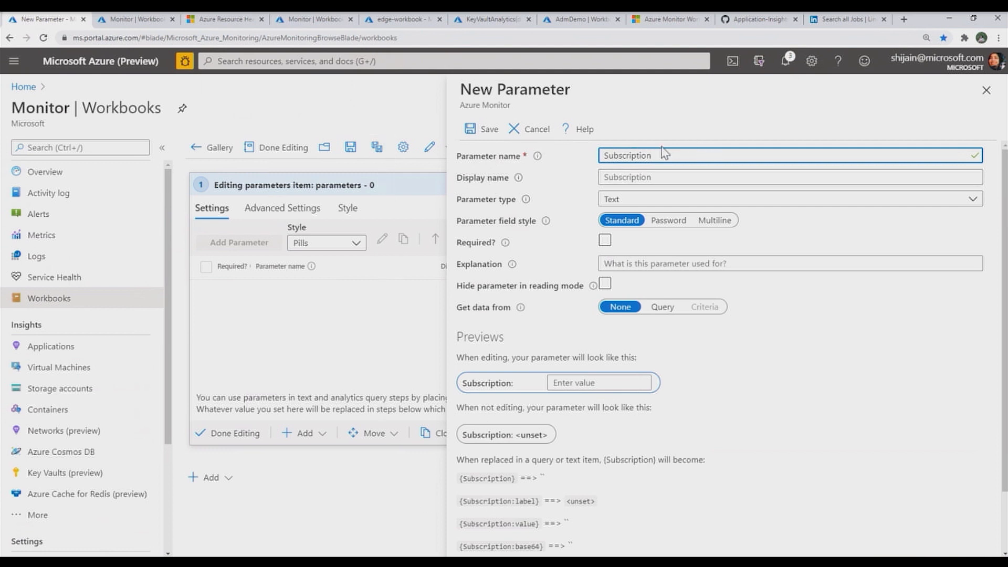
pyautogui.click(625, 200)
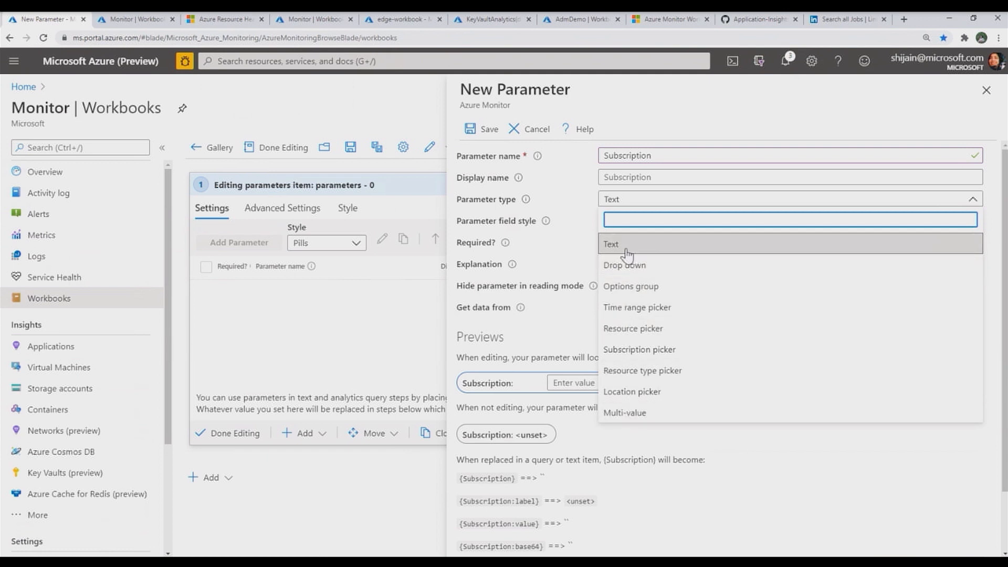
pyautogui.click(650, 350)
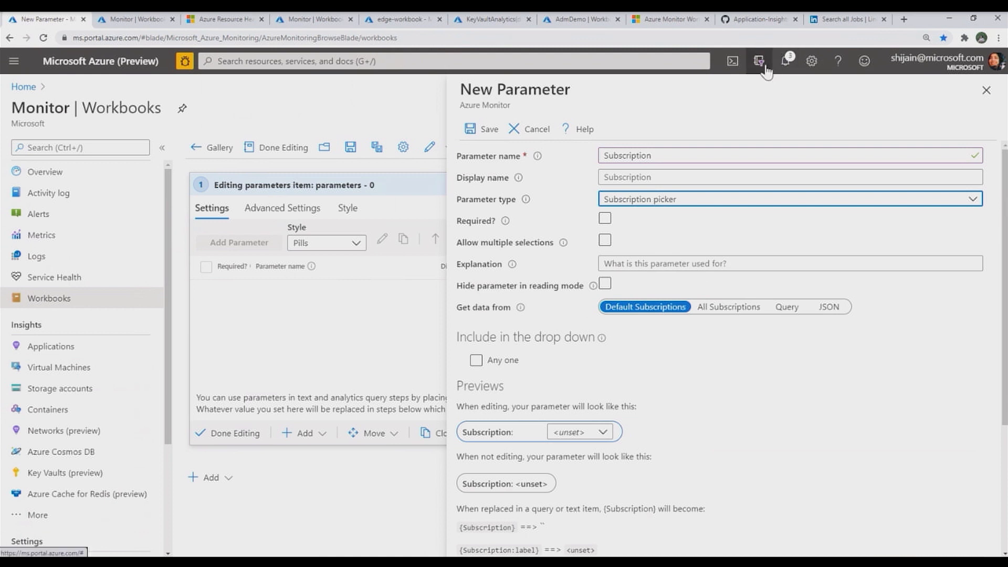
# Make the Subscription parameter required, save it, and finish editing the parameters item.
pyautogui.click(604, 219)
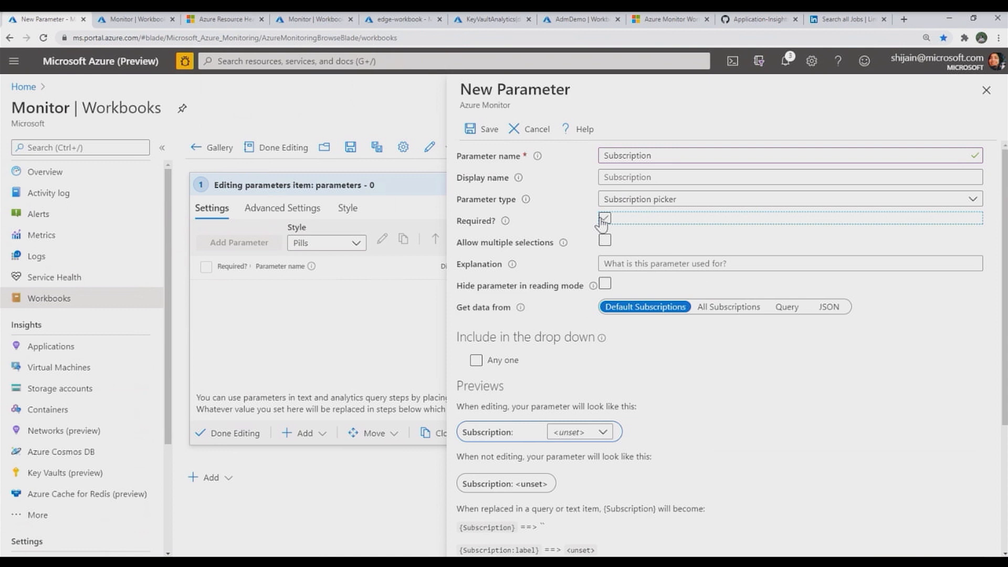
pyautogui.scroll(-1, 620, 223)
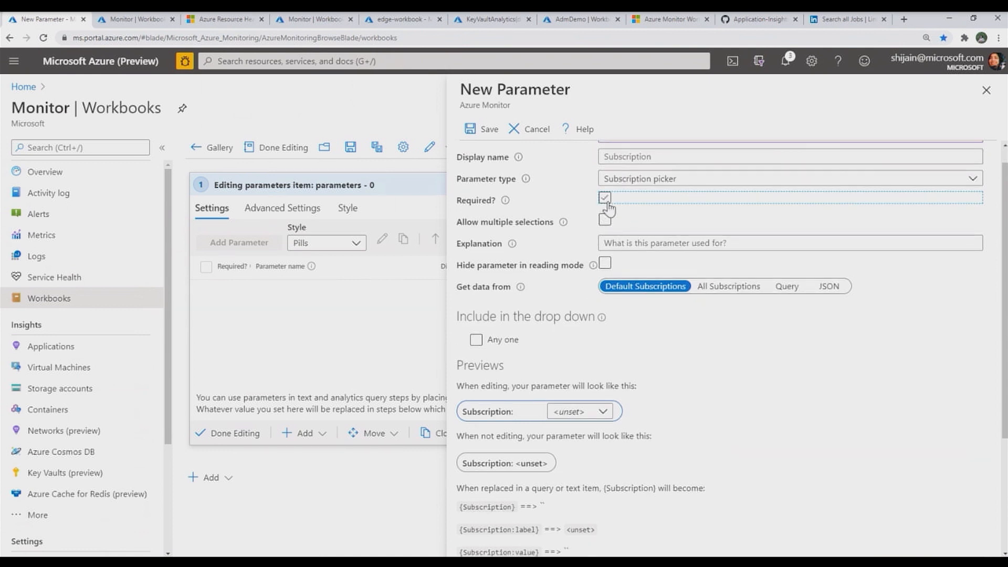
pyautogui.click(604, 199)
pyautogui.click(604, 220)
pyautogui.click(604, 221)
pyautogui.click(605, 198)
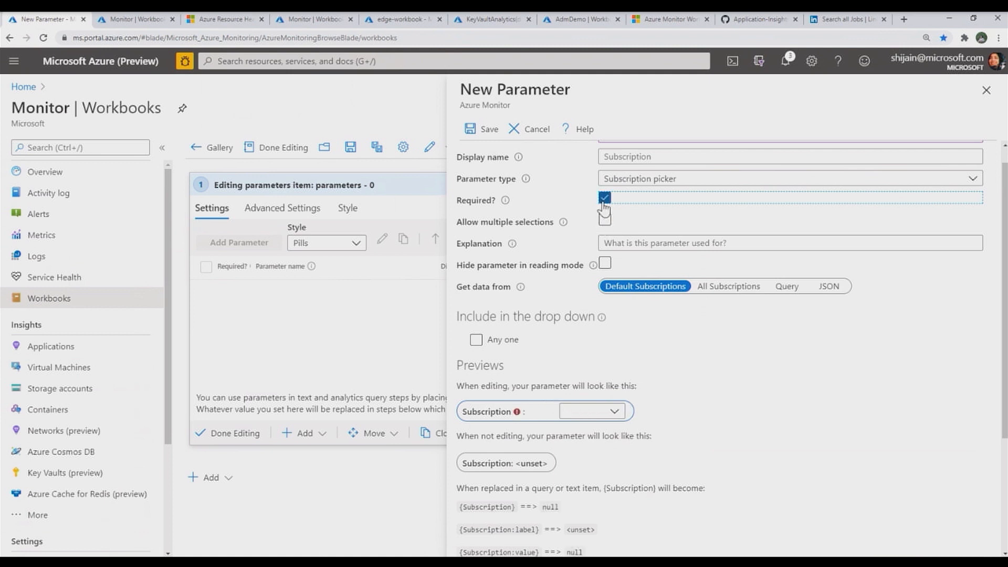
pyautogui.click(472, 129)
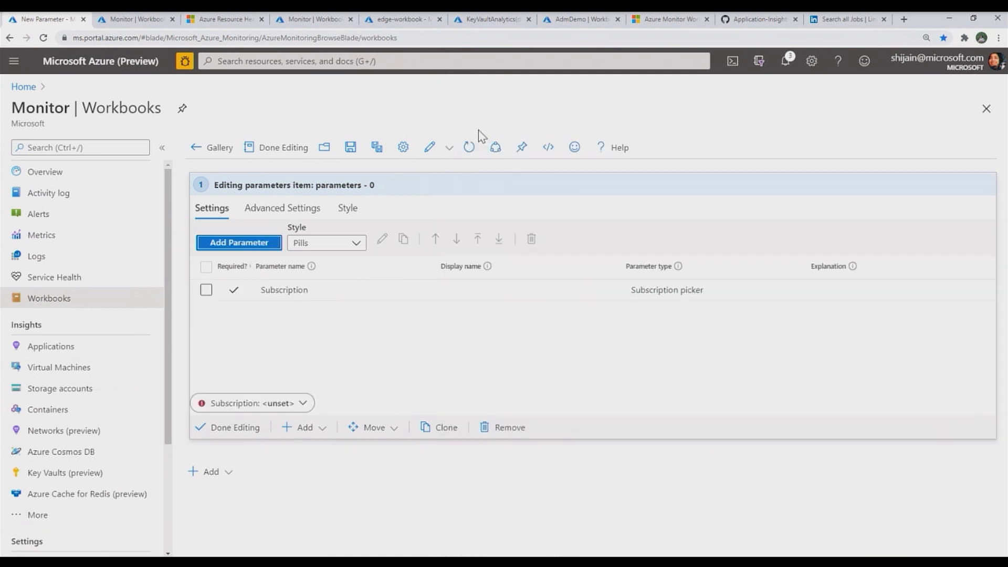
pyautogui.click(251, 430)
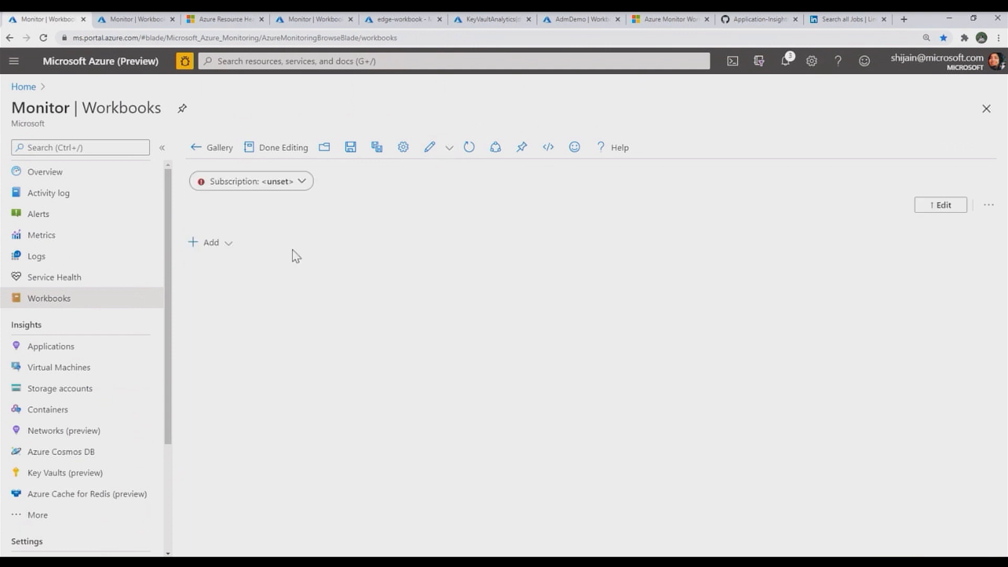
# Filter the Subscription parameter's choices by "Contoso" and select "Contoso IT - demo".
pyautogui.click(294, 183)
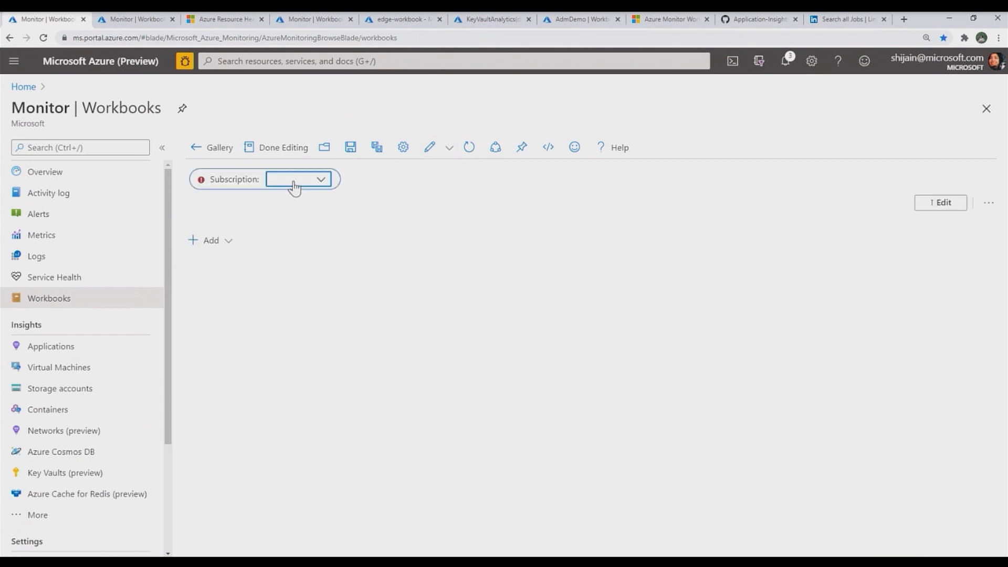
pyautogui.click(294, 185)
pyautogui.write('Co')
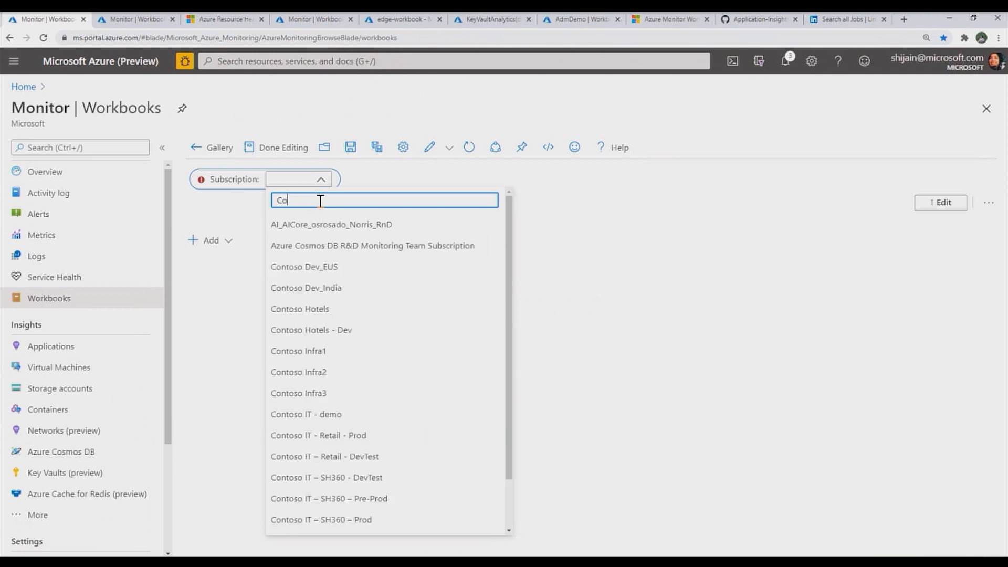
pyautogui.write('ntoso')
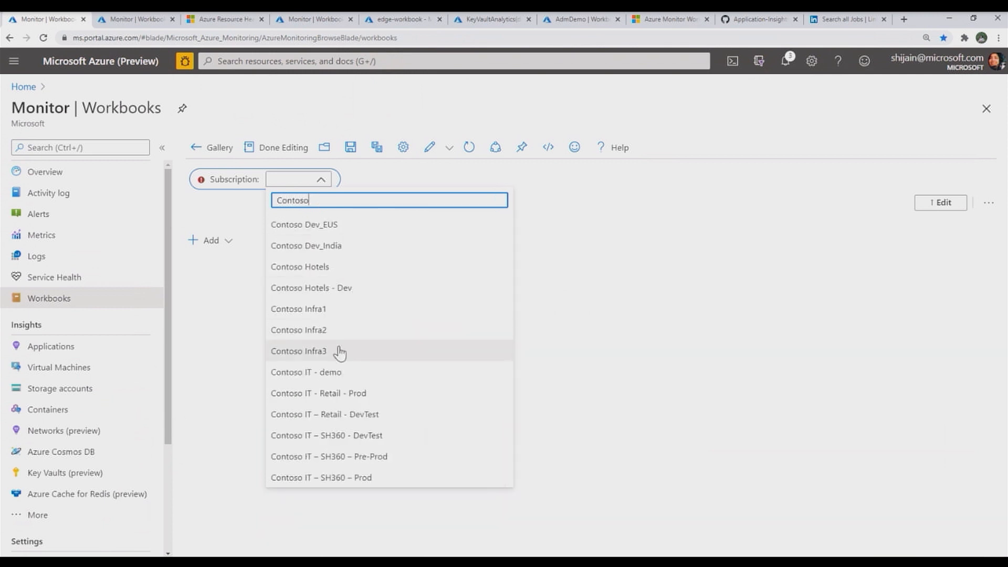
pyautogui.click(332, 373)
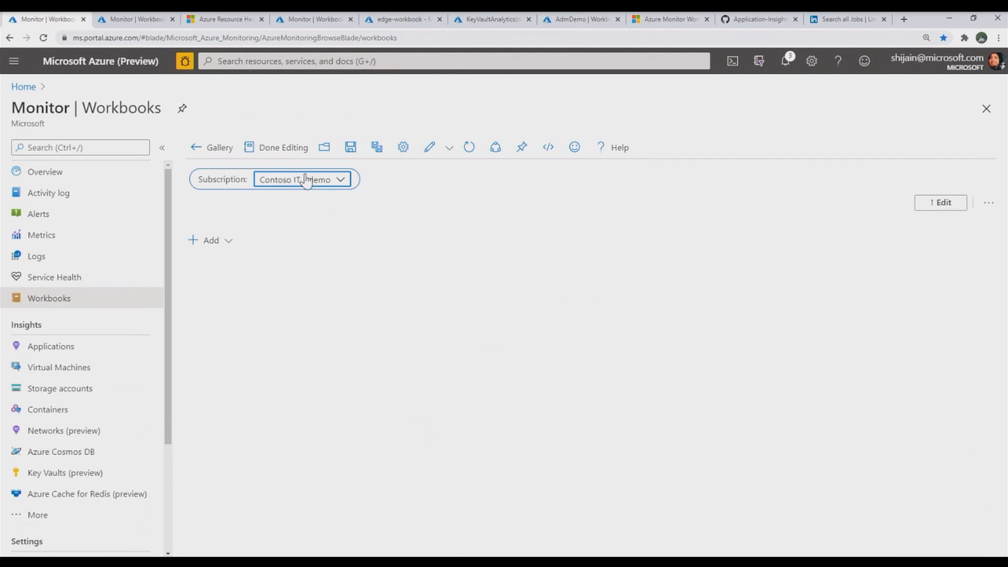
# Add a query item below the parameter and set its data source to Azure Resource Graph.
pyautogui.click(229, 246)
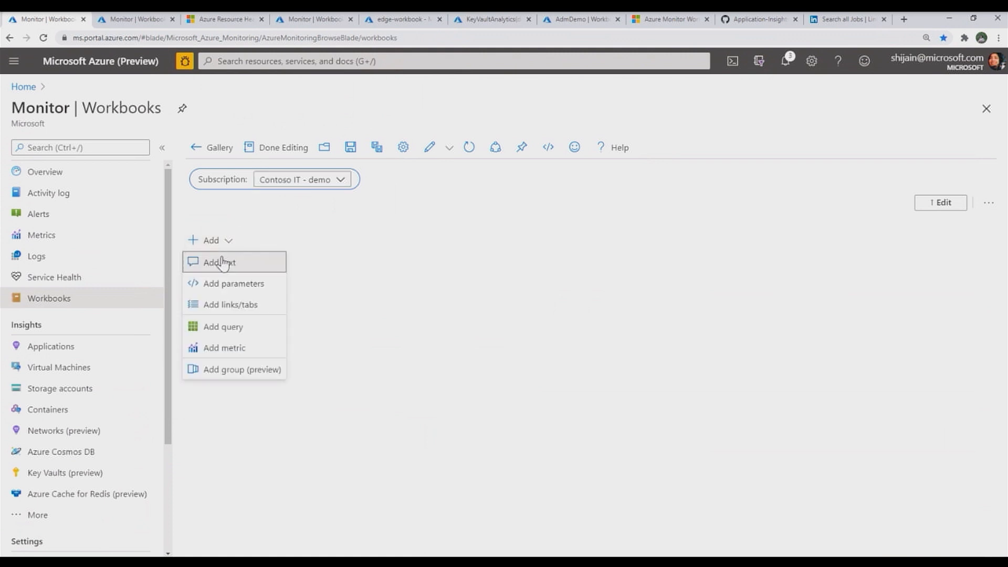
pyautogui.click(238, 333)
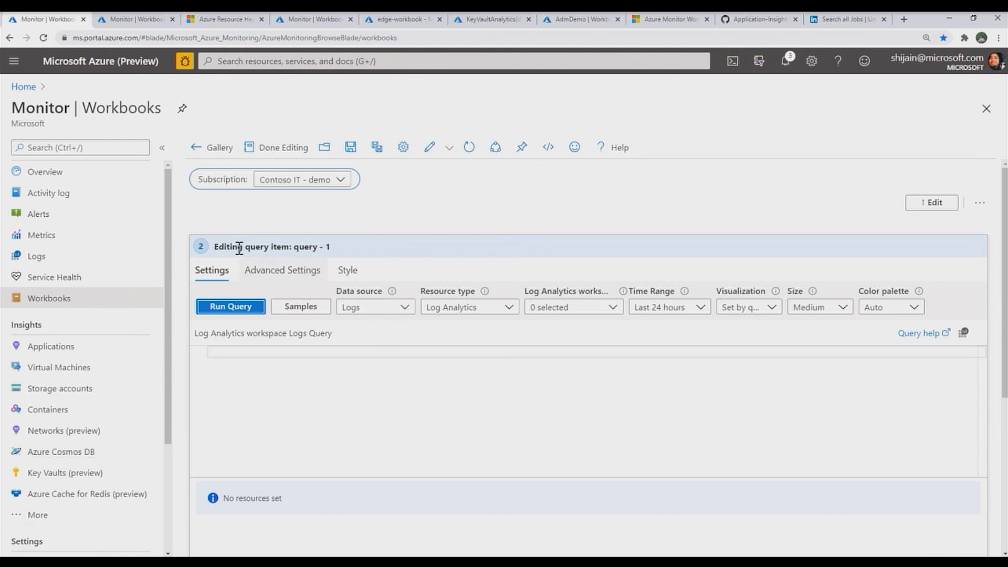
pyautogui.click(379, 309)
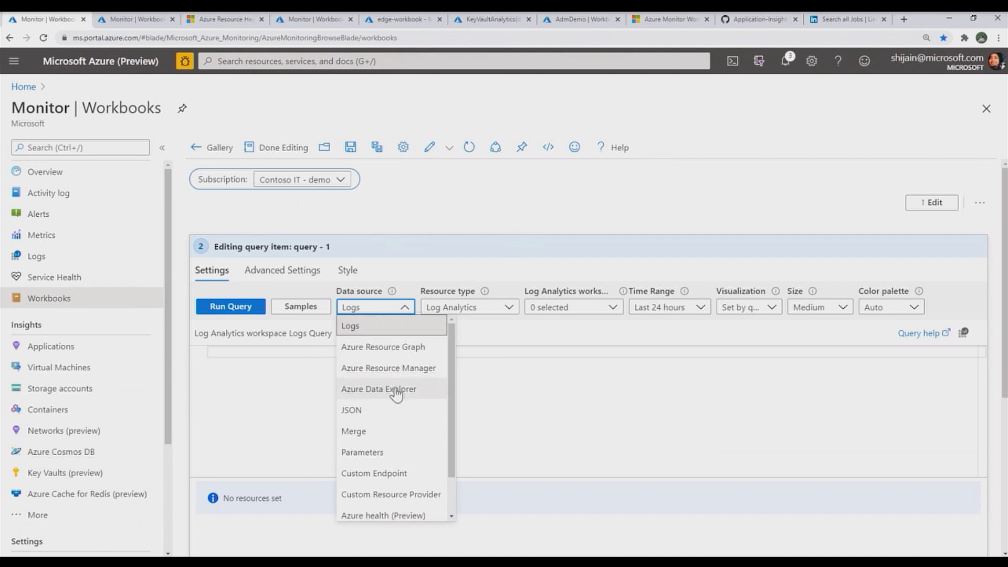
pyautogui.scroll(-1, 396, 394)
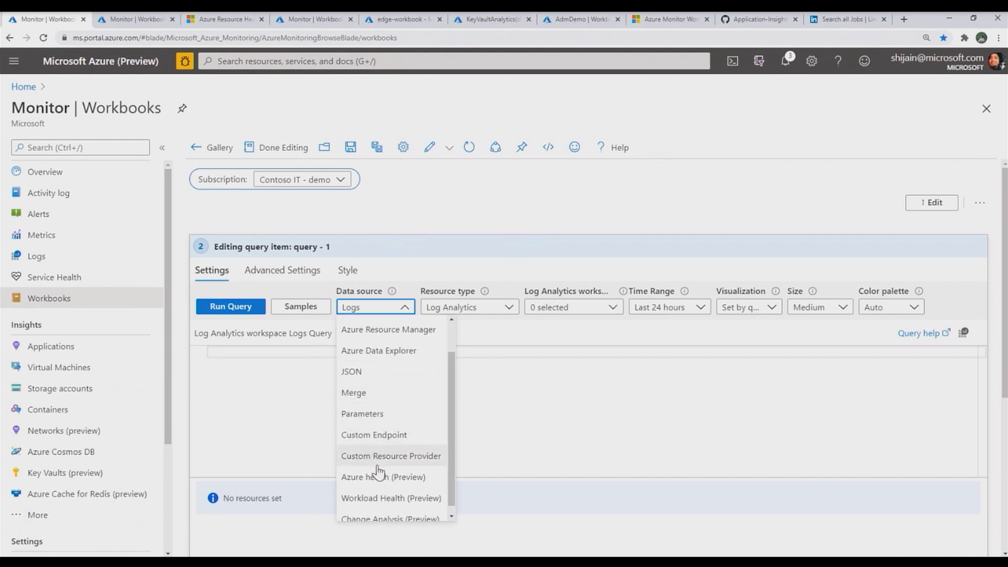
pyautogui.scroll(-1, 378, 478)
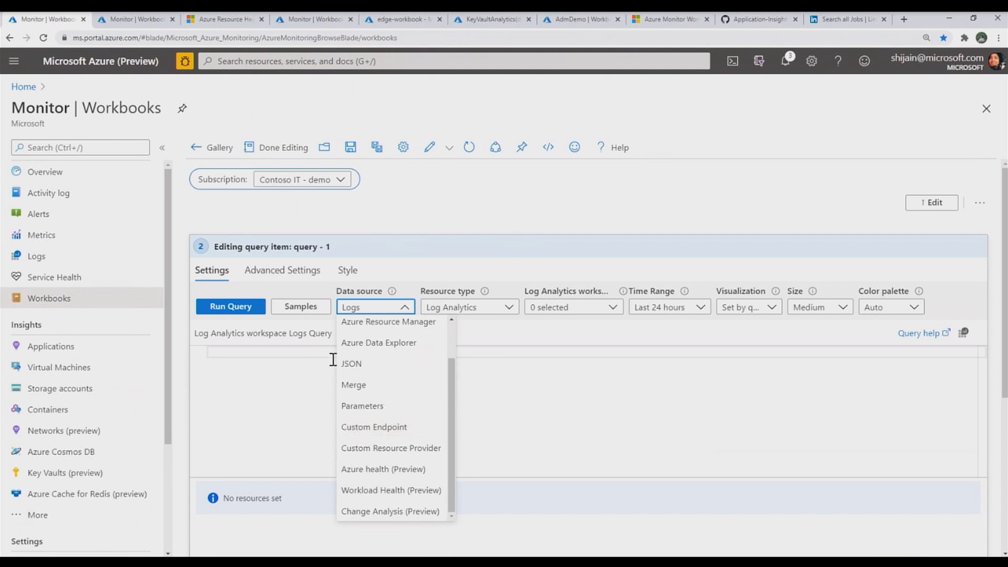
pyautogui.scroll(1, 387, 347)
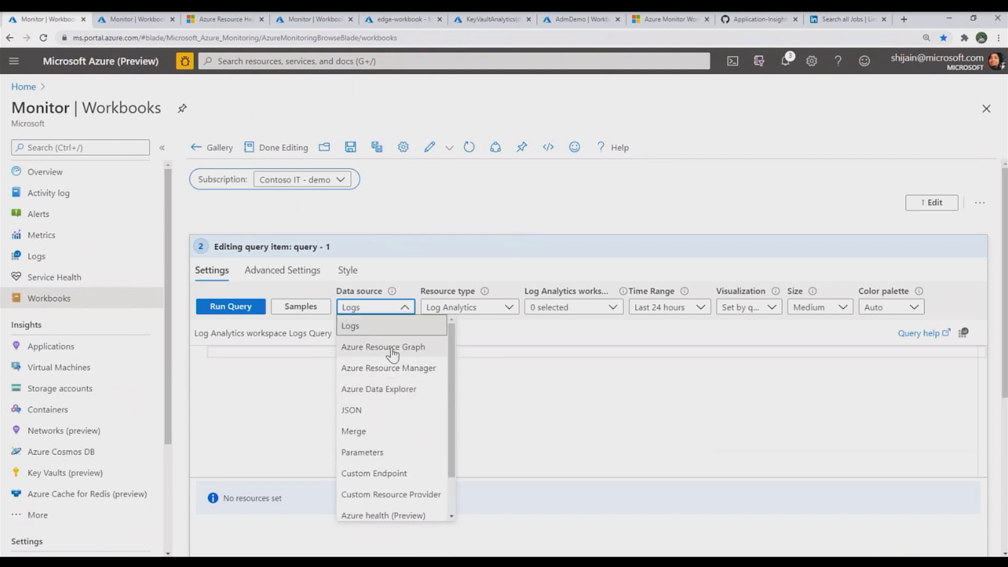
pyautogui.click(393, 349)
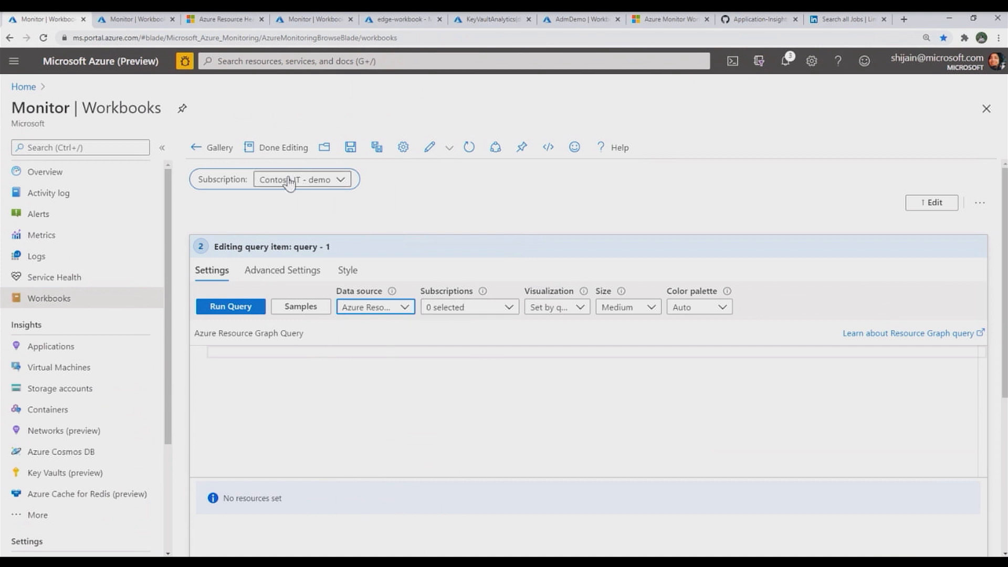
# Set the query's subscriptions to the Subscription resource parameter.
pyautogui.click(467, 309)
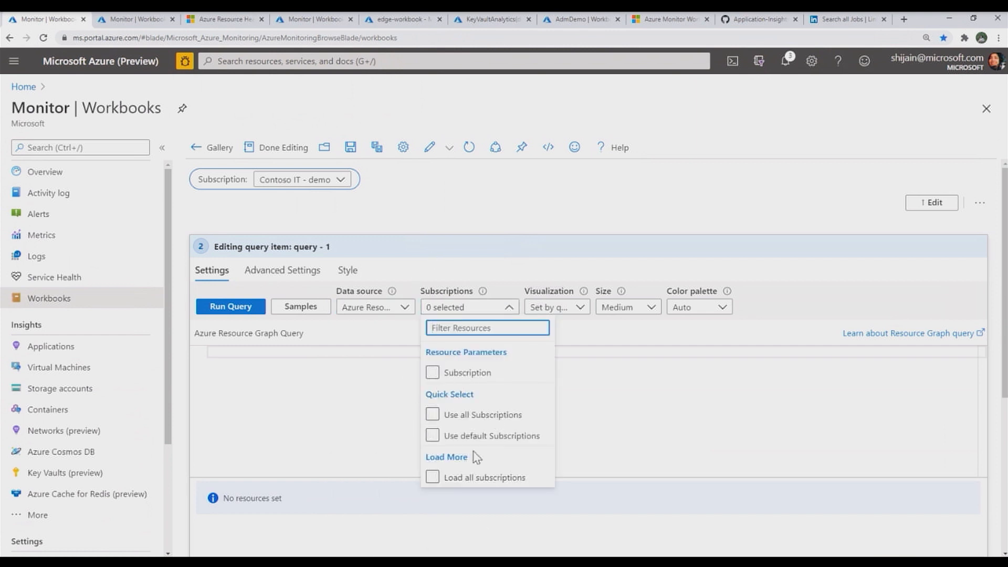
pyautogui.click(433, 374)
pyautogui.click(432, 373)
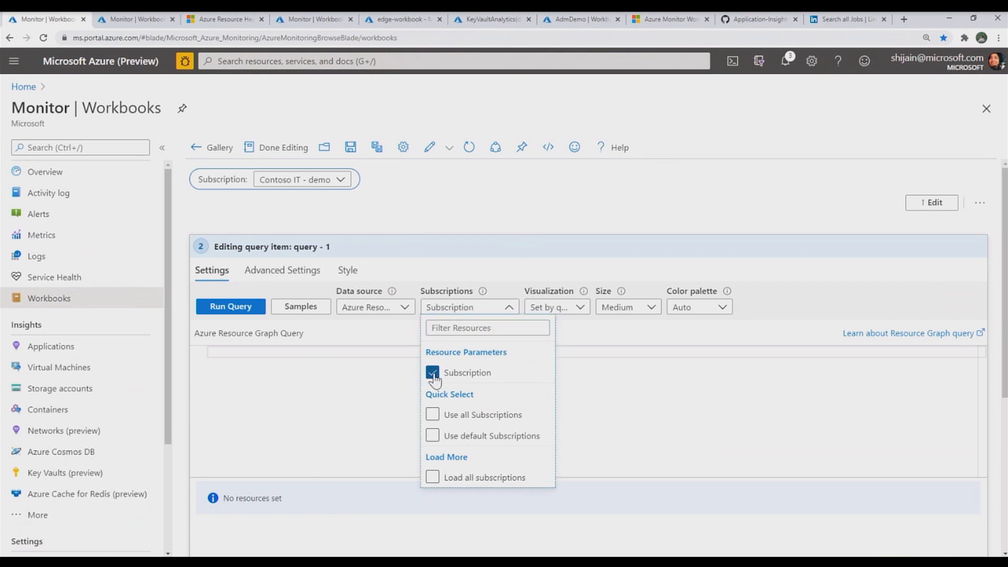
pyautogui.click(366, 383)
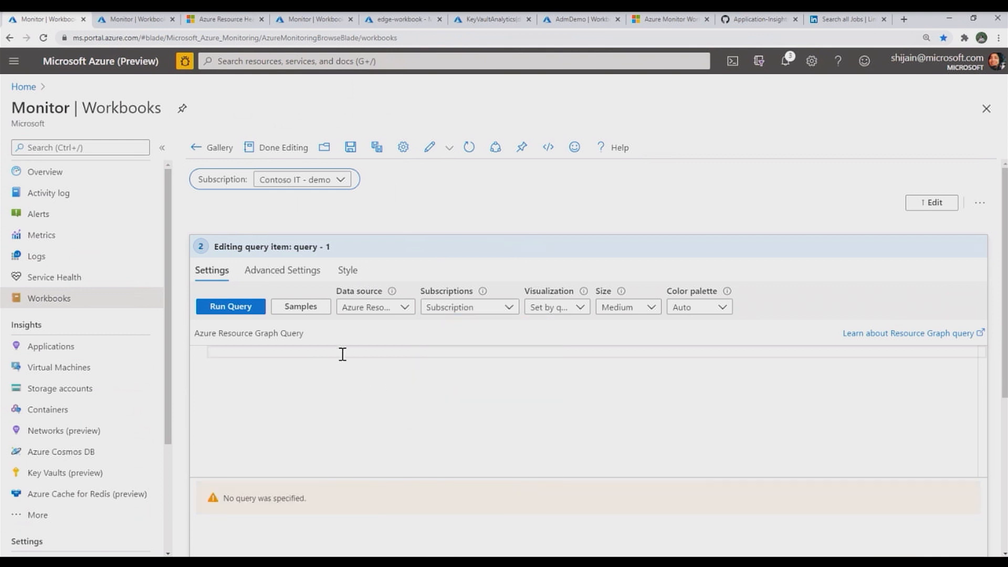
# Write the Resource Graph query "summarize count() by location".
pyautogui.write('summari')
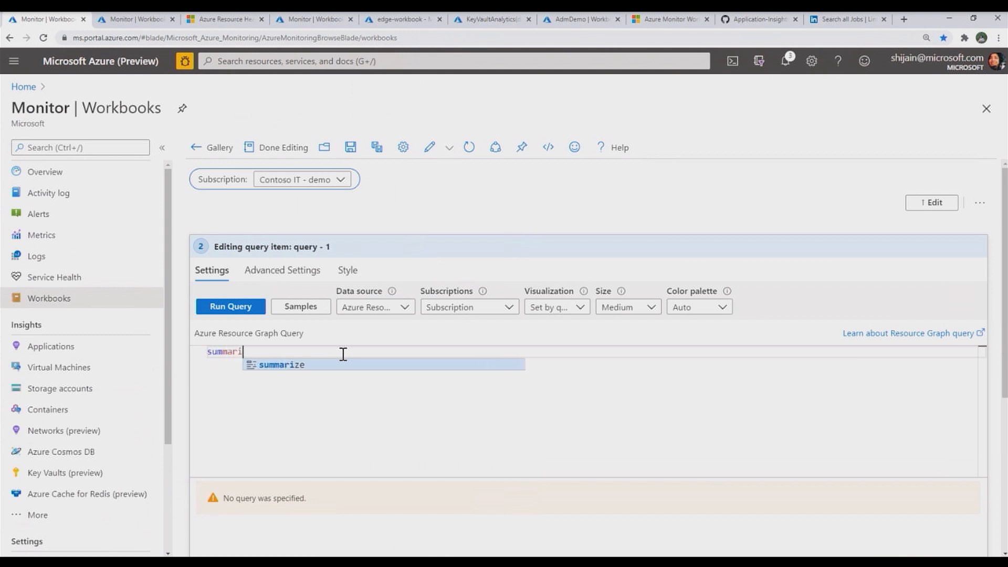
pyautogui.write('ze ')
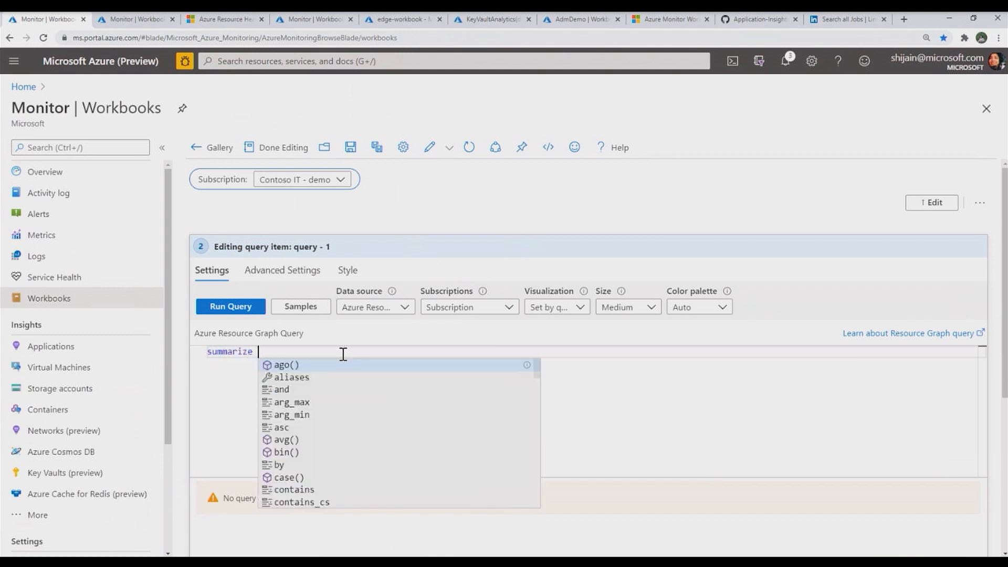
pyautogui.write('count() bu')
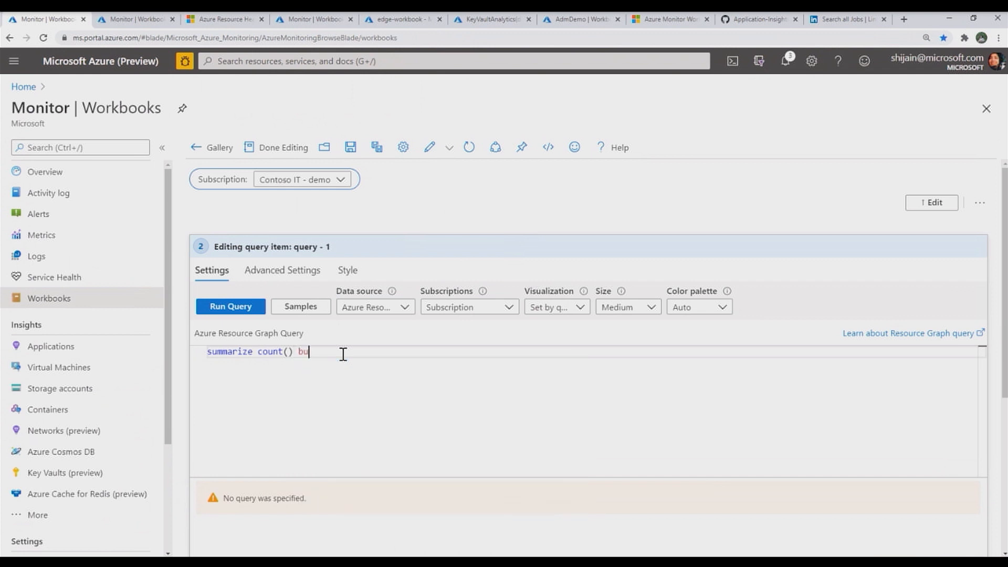
pyautogui.write(' location')
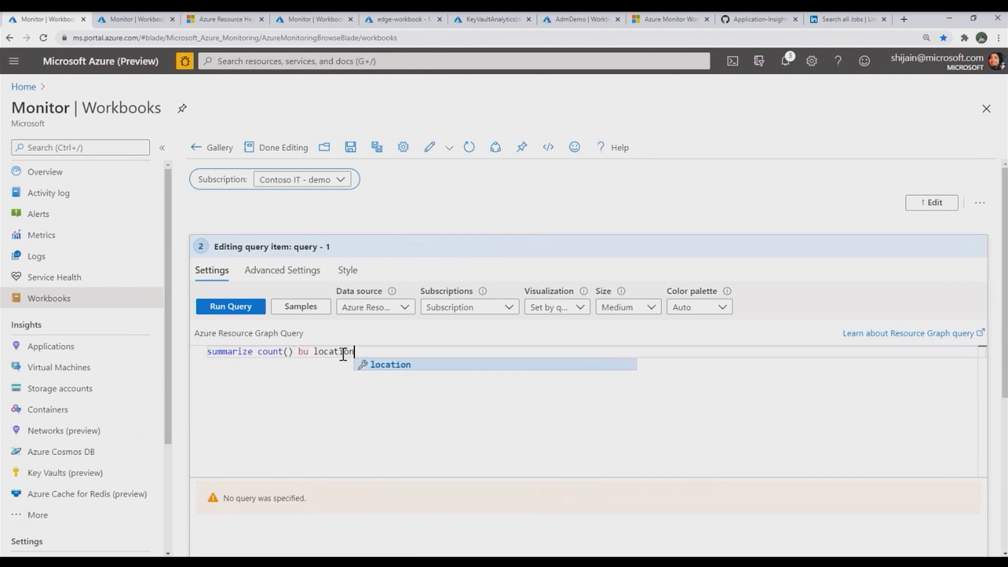
pyautogui.click(308, 352)
pyautogui.press('BackSpace')
pyautogui.write('y')
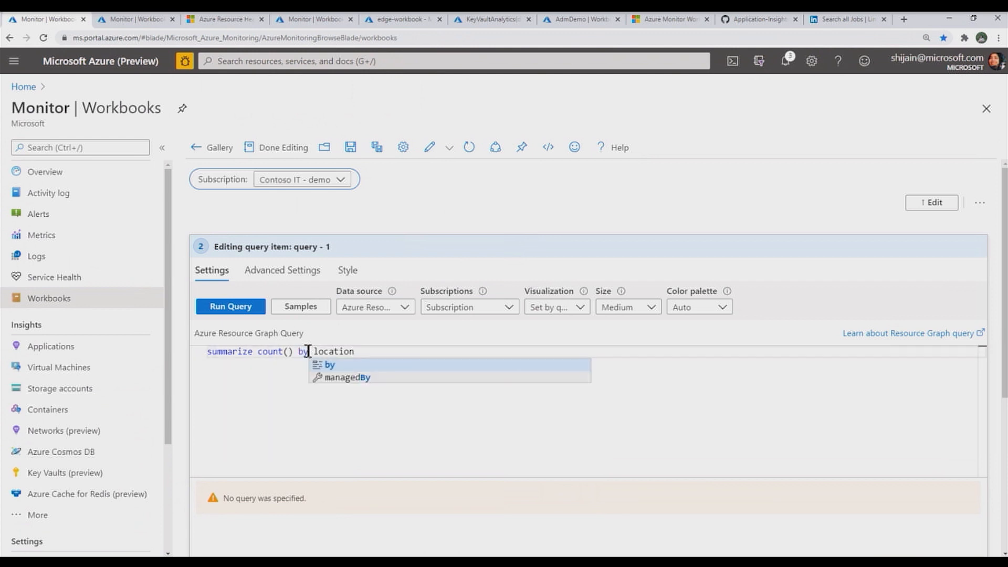
pyautogui.moveTo(480, 293)
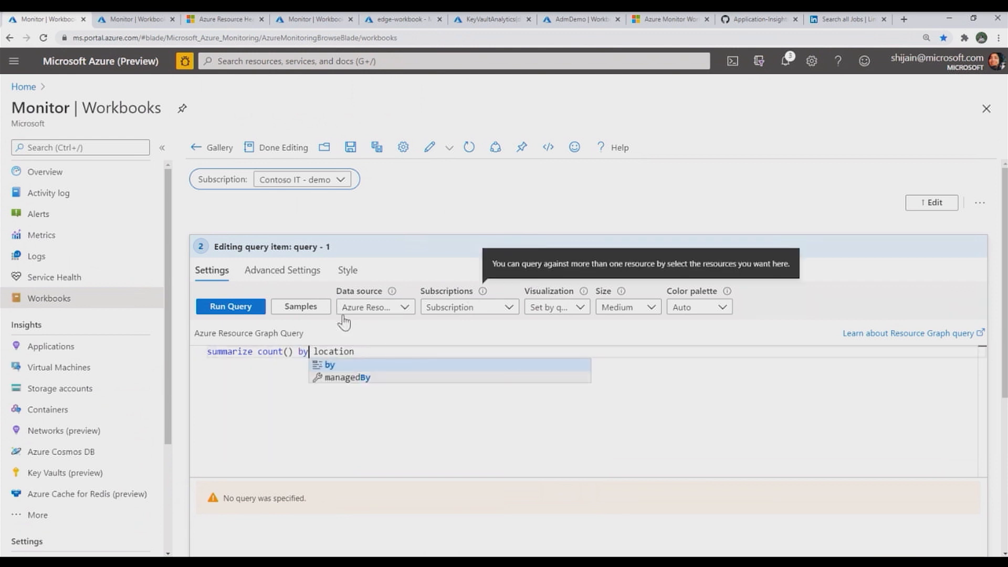
# Run the Resource Graph query that counts resources by location and look over its result rows.
pyautogui.click(215, 313)
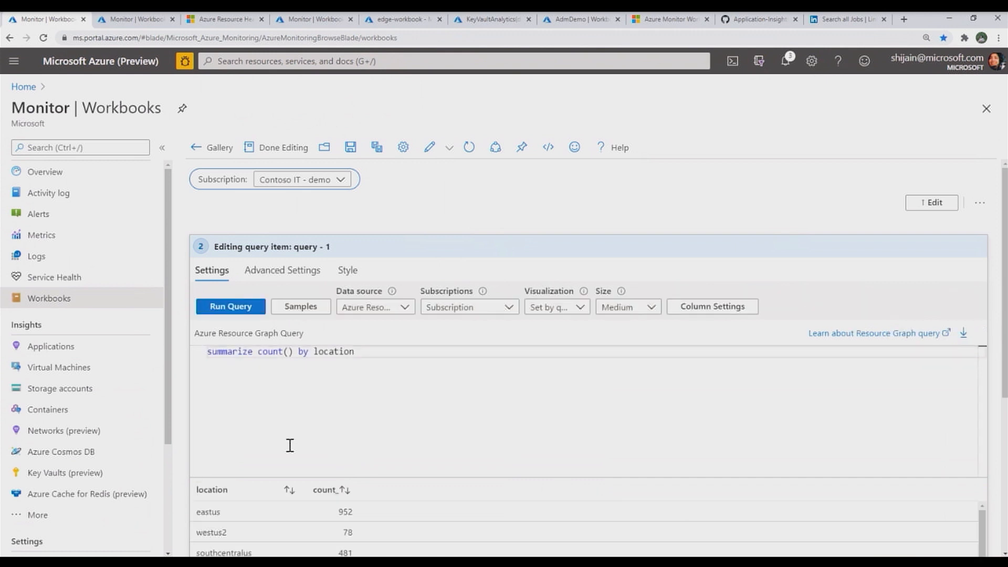
pyautogui.scroll(-1, 288, 528)
pyautogui.scroll(2, 295, 531)
# Change the location query's visualization to Map (preview).
pyautogui.click(549, 309)
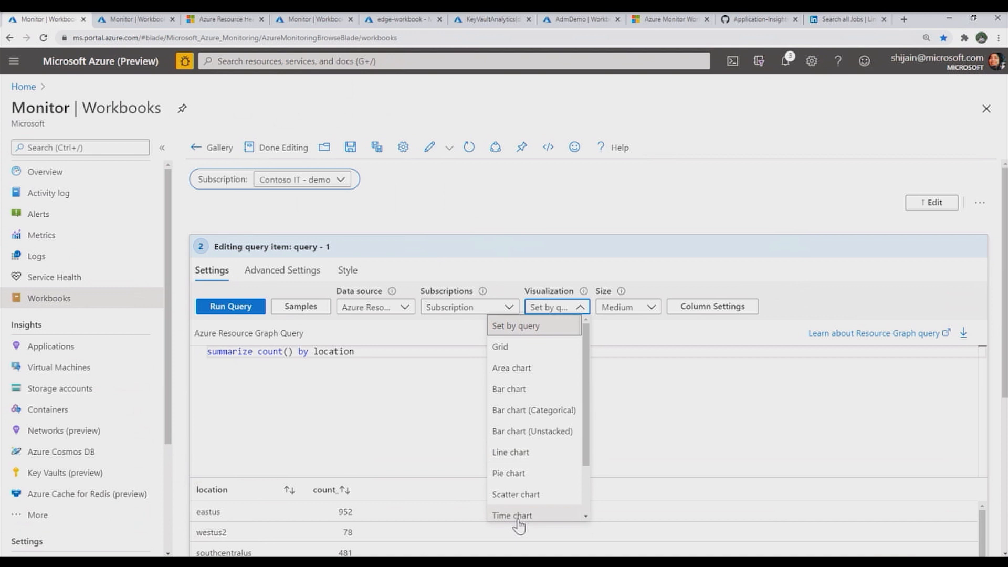
pyautogui.scroll(-2, 526, 459)
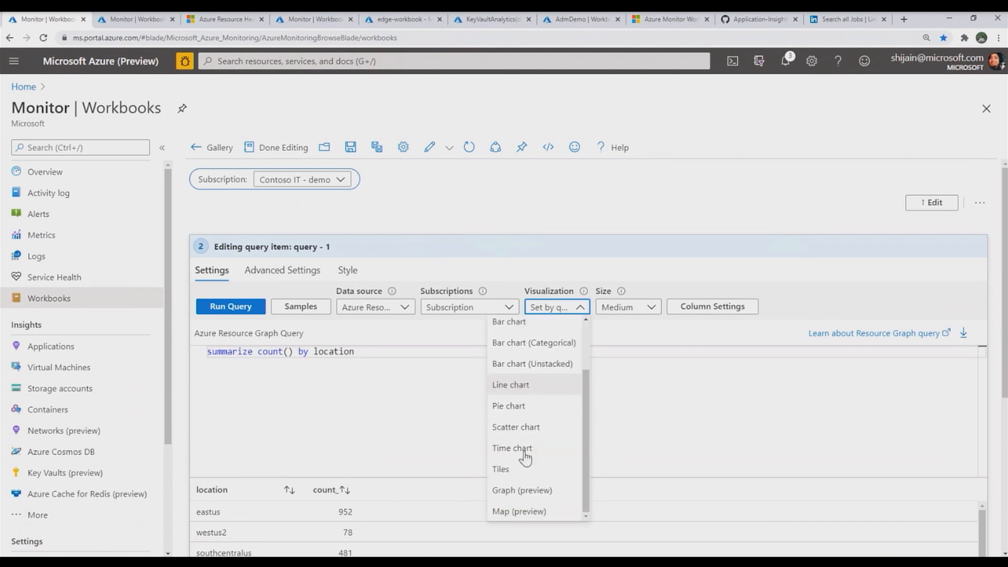
pyautogui.click(518, 512)
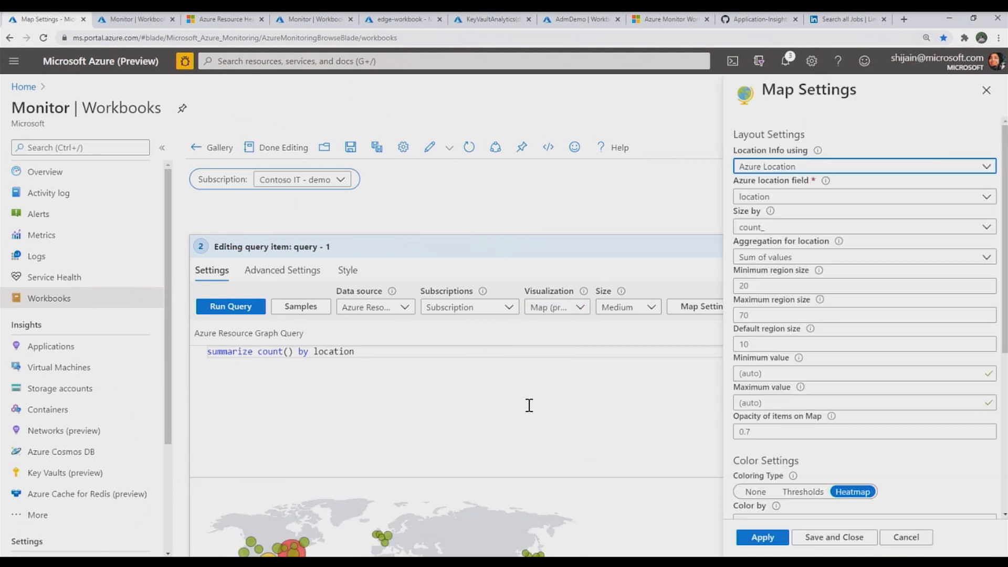
pyautogui.scroll(-2, 445, 420)
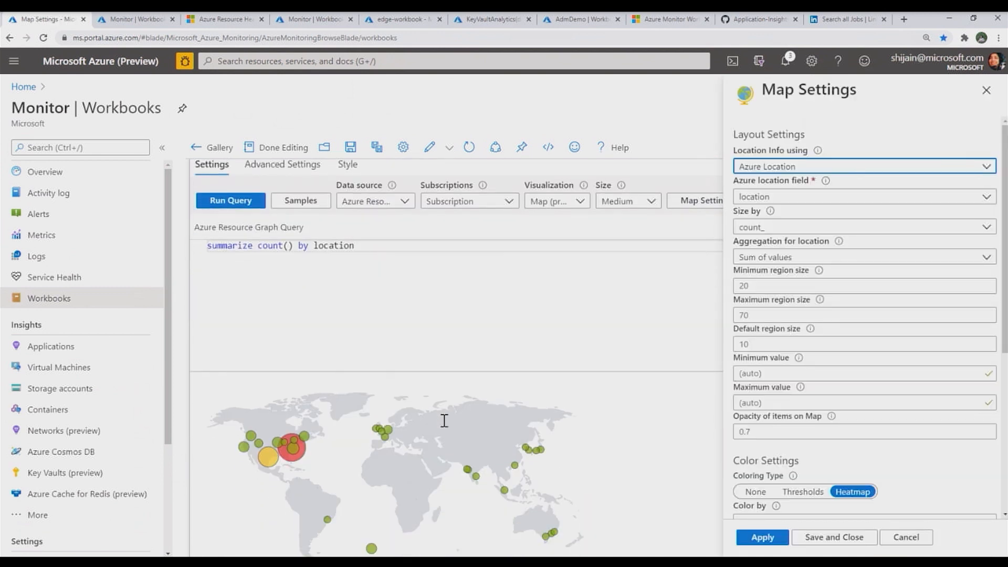
pyautogui.click(577, 202)
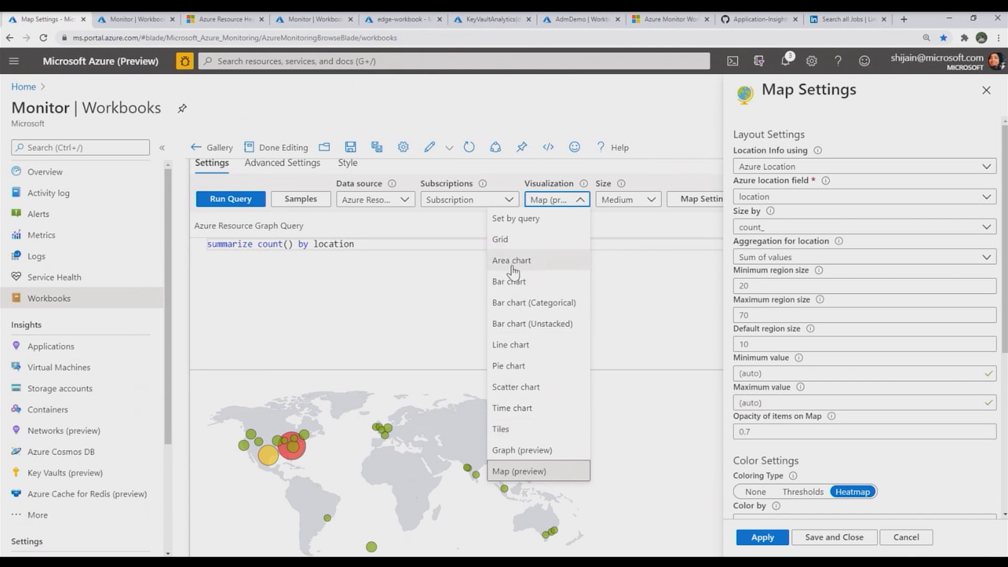
pyautogui.click(365, 312)
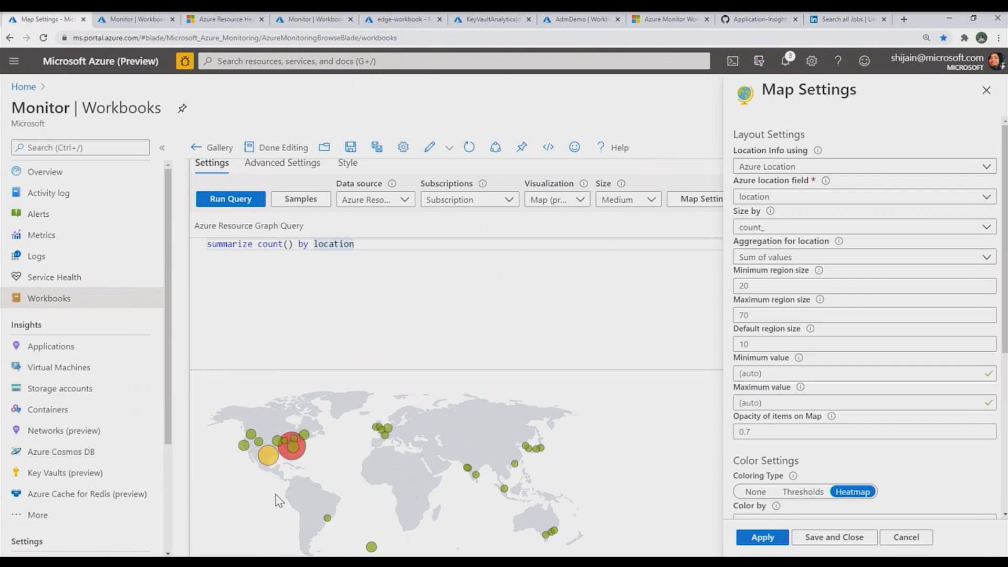
# Set the map's heatmap color palette to 32-color categorical, apply it, and save the map settings.
pyautogui.scroll(-5, 819, 404)
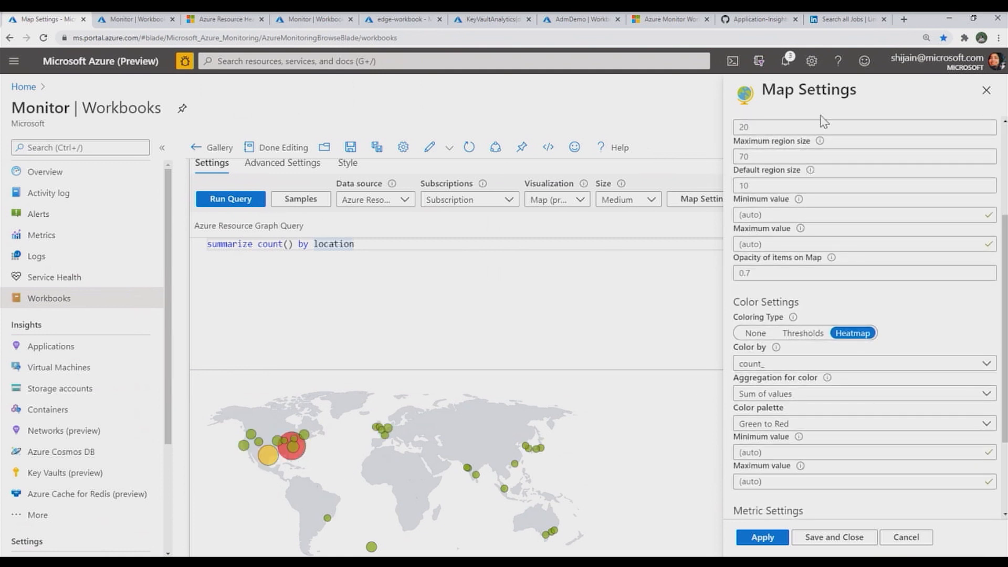
pyautogui.scroll(-3, 796, 315)
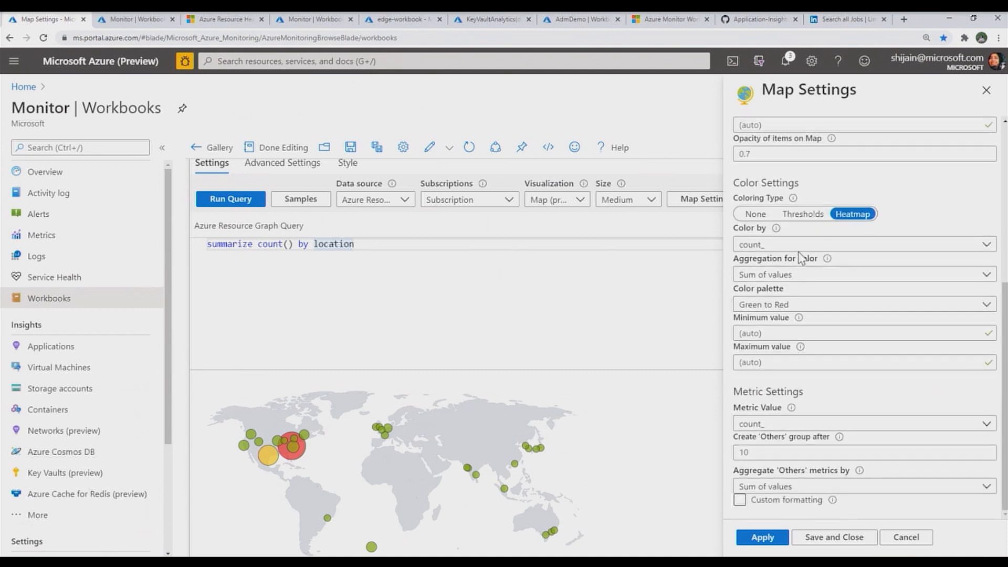
pyautogui.click(764, 309)
pyautogui.scroll(-5, 786, 400)
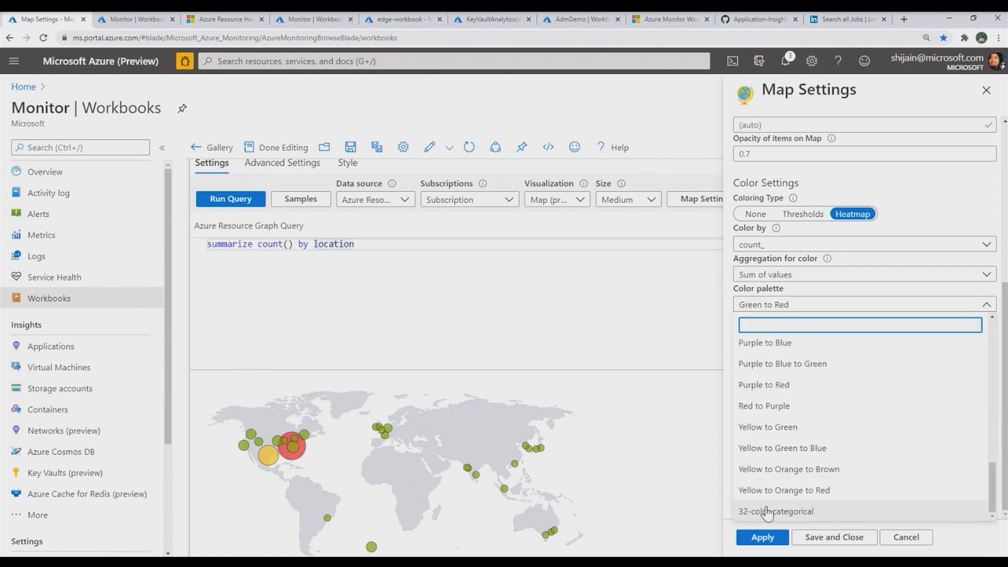
pyautogui.click(762, 512)
pyautogui.click(772, 541)
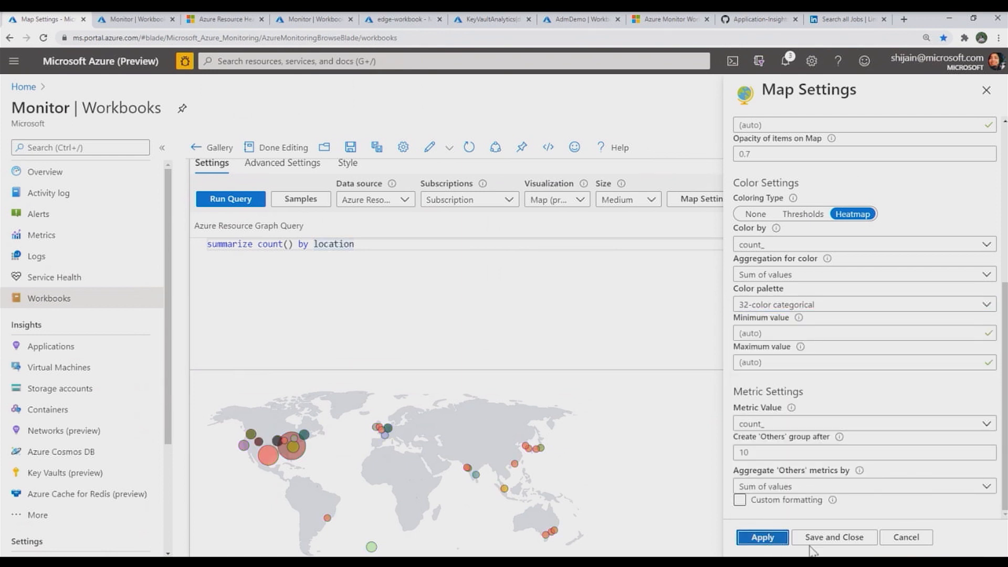
pyautogui.click(836, 540)
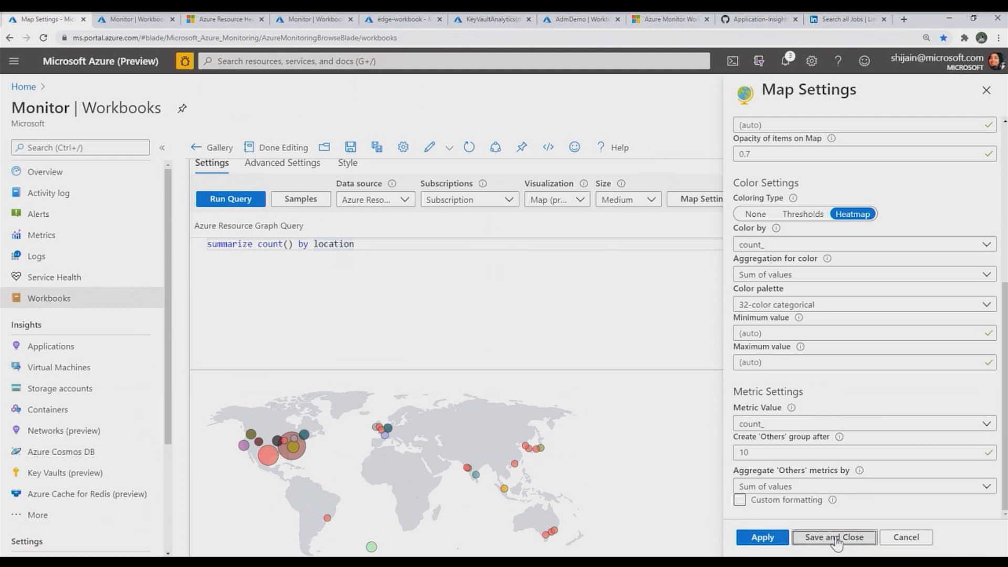
# Preview the workbook with its map in reading mode and return to editing mode.
pyautogui.scroll(2, 311, 287)
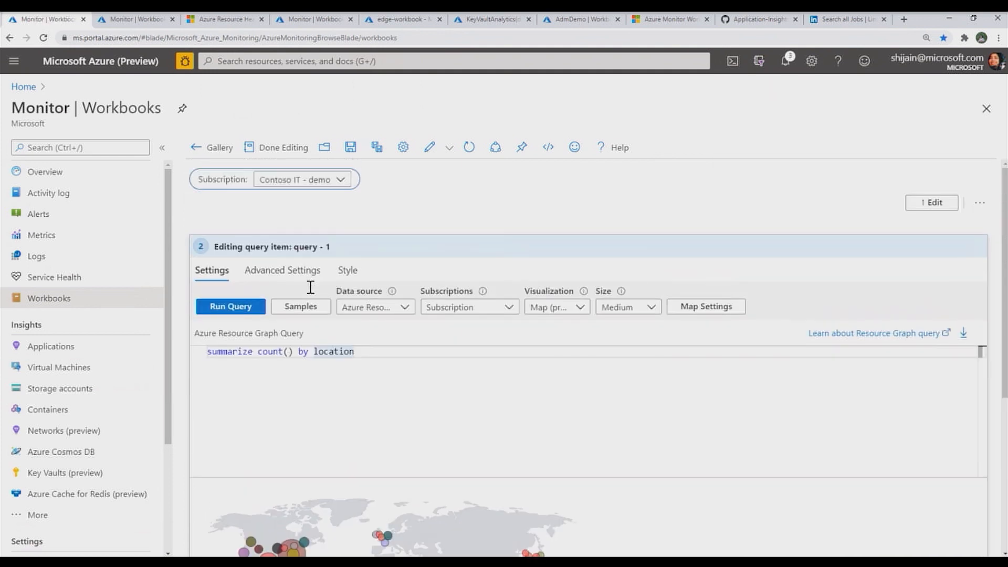
pyautogui.click(273, 149)
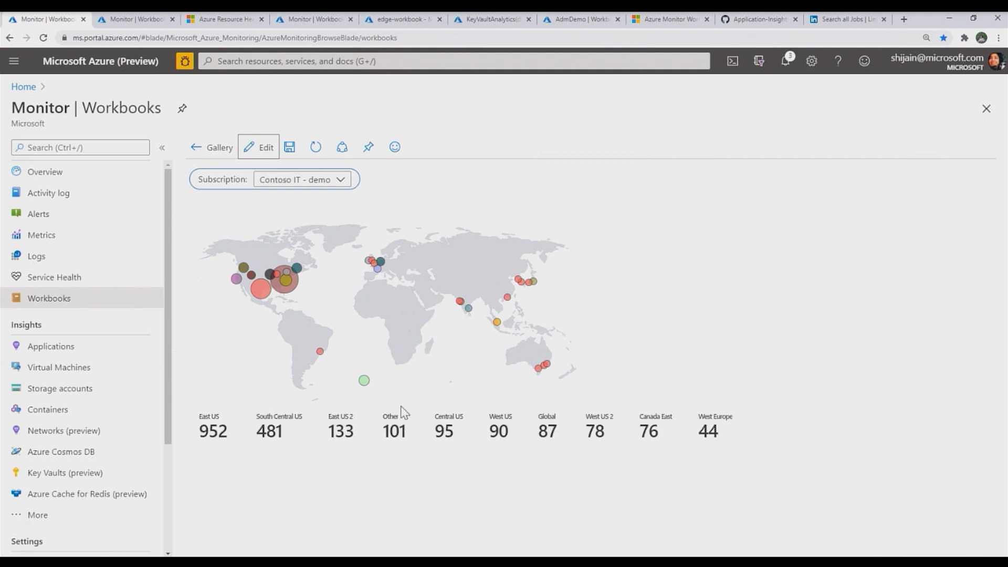
pyautogui.click(249, 155)
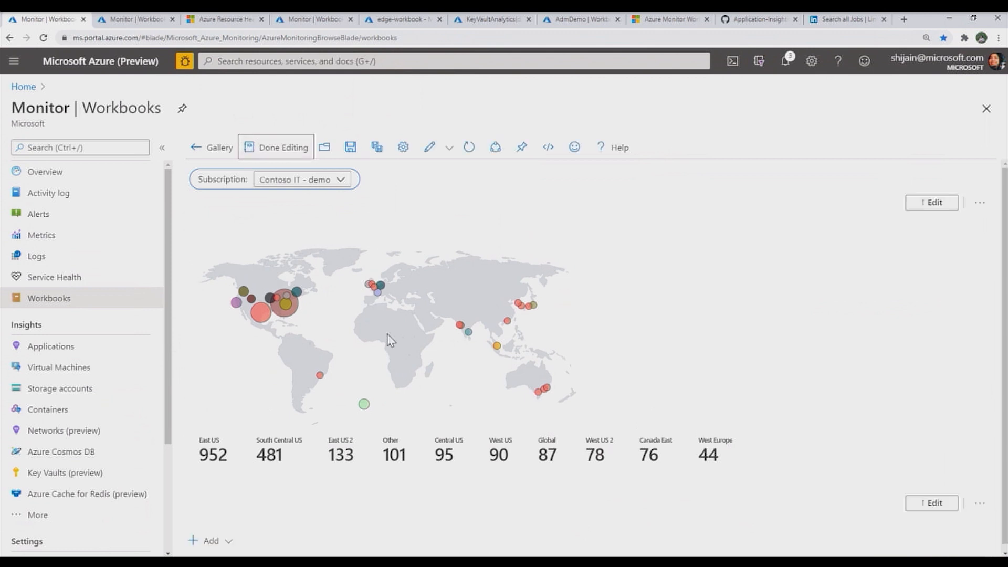
# Add a query item below the map and set its data source to Azure health (Preview).
pyautogui.scroll(-1, 387, 340)
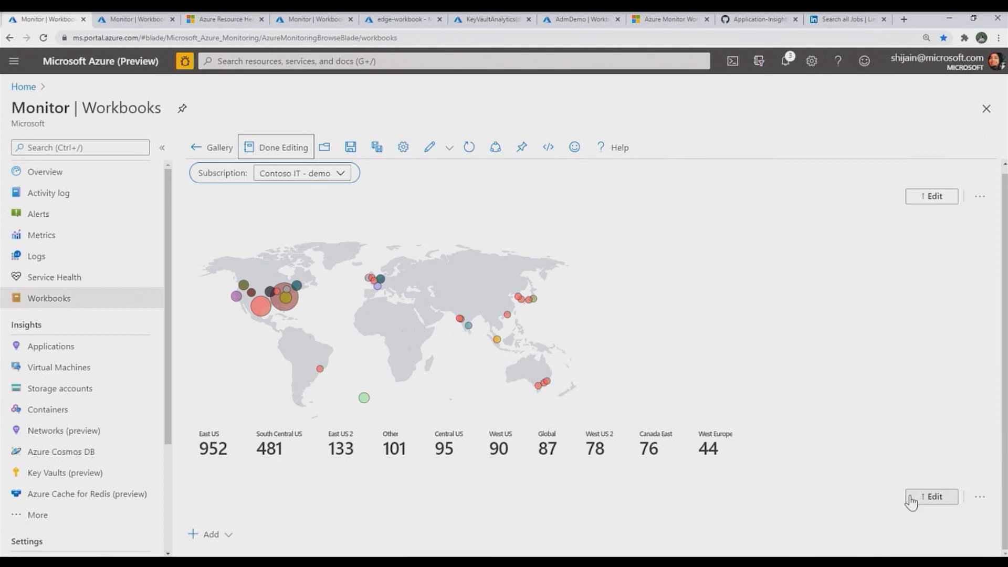
pyautogui.click(230, 536)
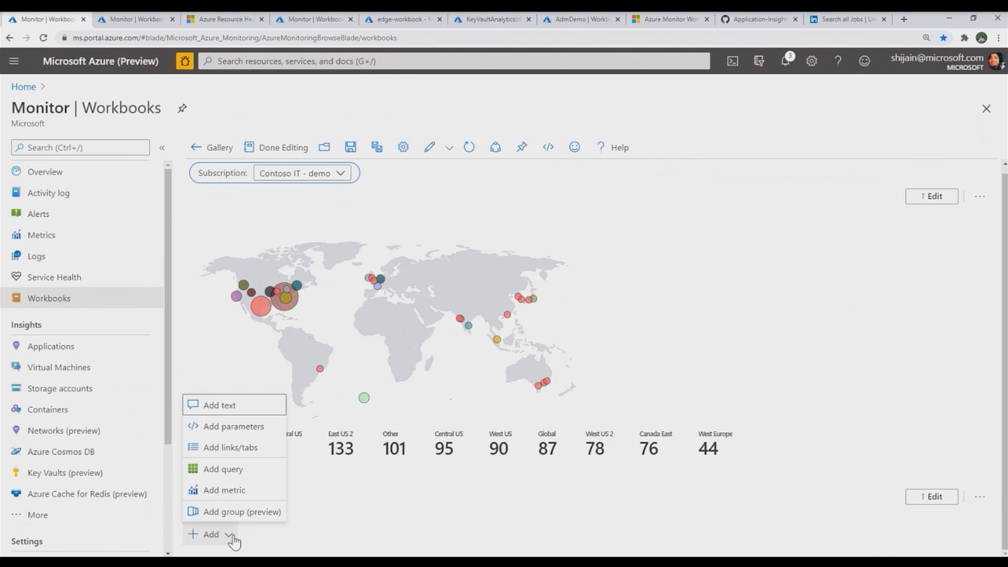
pyautogui.click(224, 470)
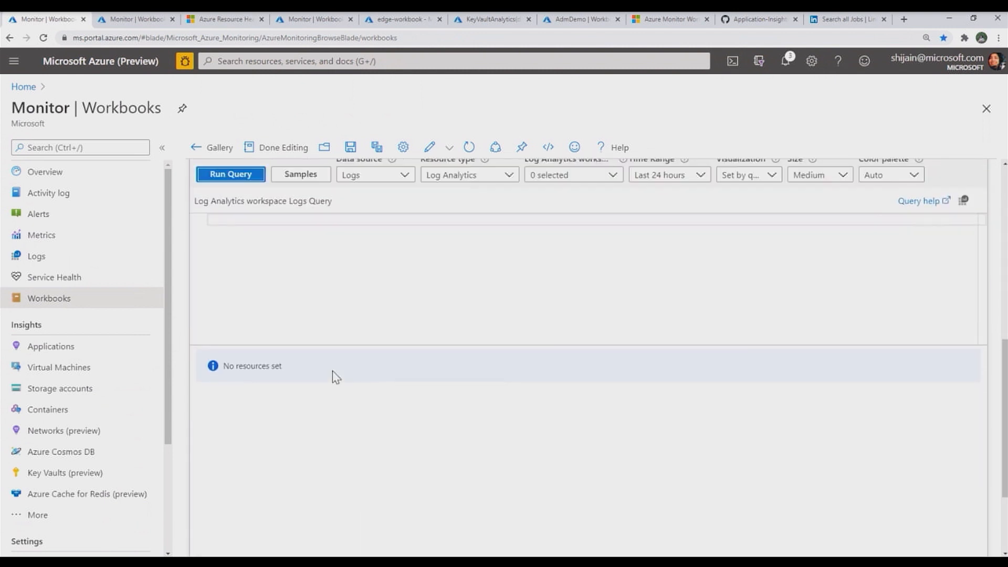
pyautogui.click(343, 242)
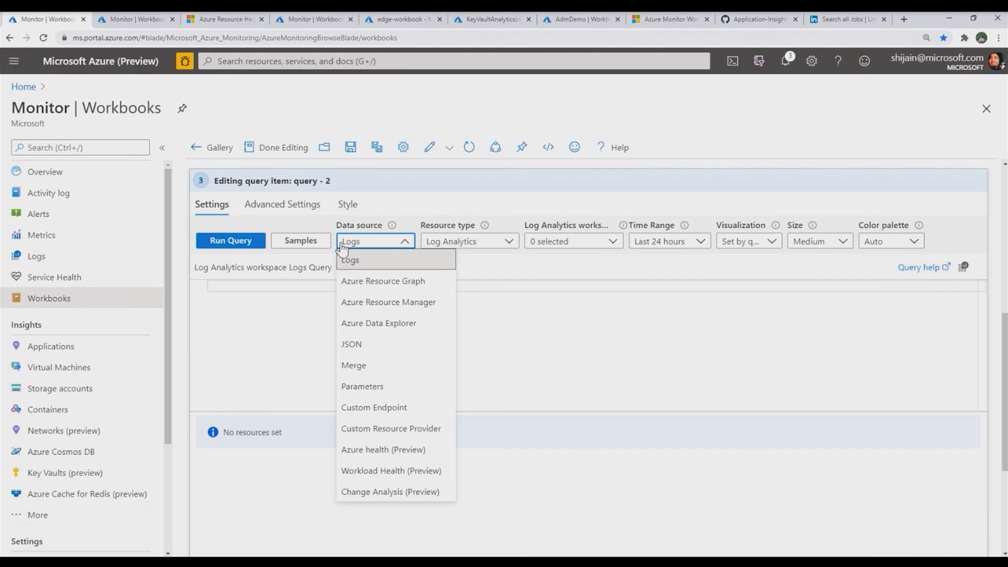
pyautogui.click(378, 450)
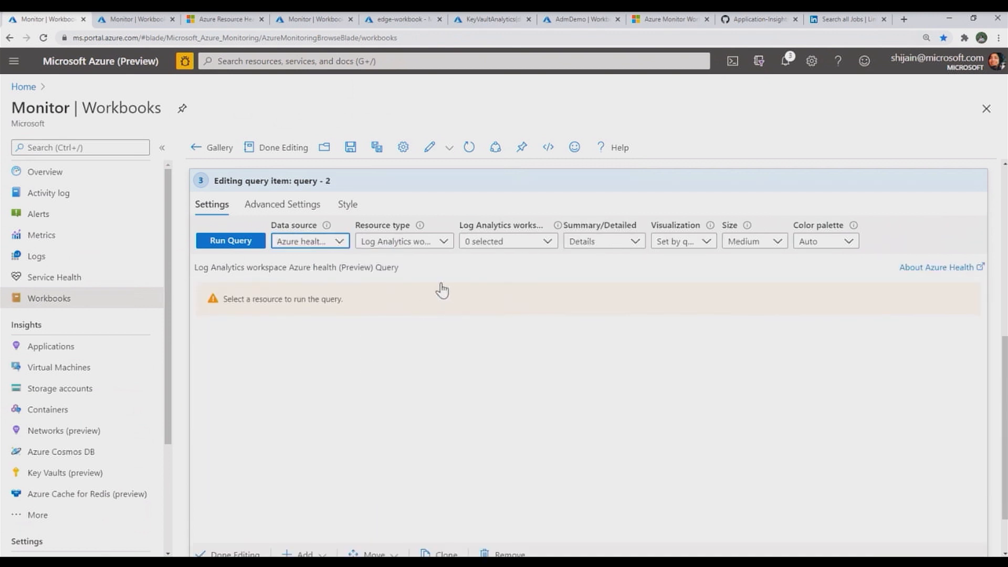
pyautogui.click(432, 245)
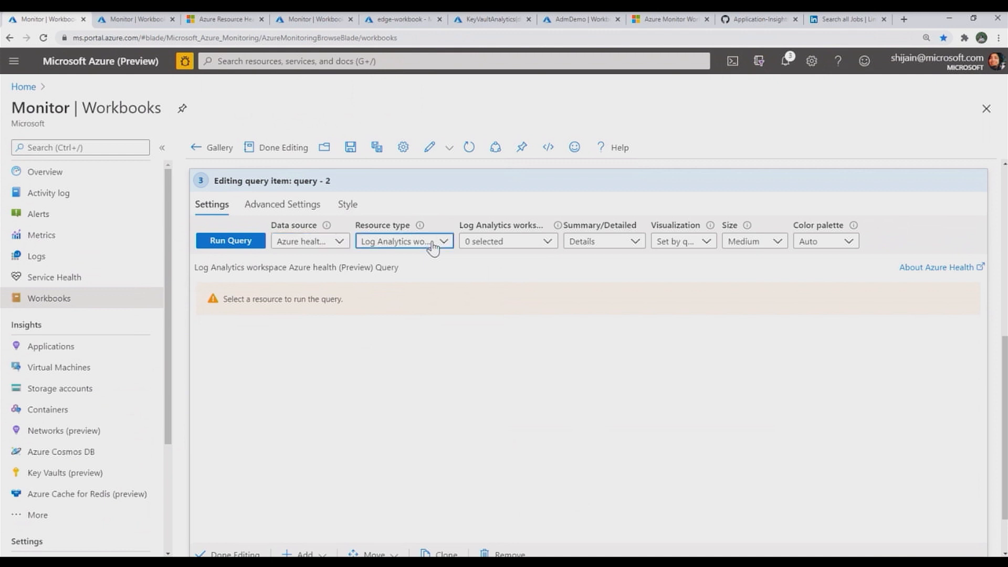
pyautogui.click(432, 244)
# Add a parameter named ResourceType of type Resource type picker beside Subscription, save it, and finish editing the parameters item.
pyautogui.scroll(3, 433, 247)
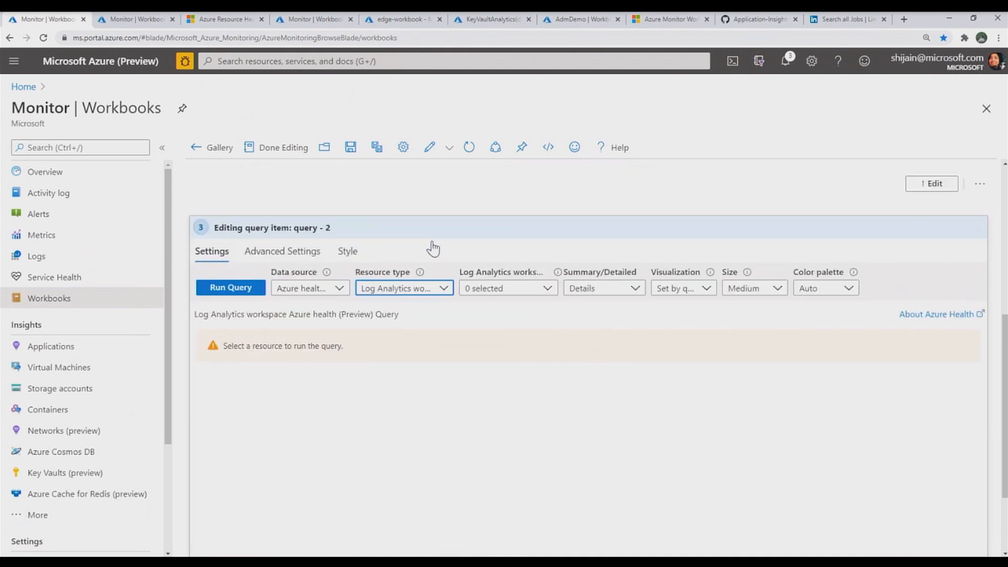
pyautogui.scroll(4, 434, 246)
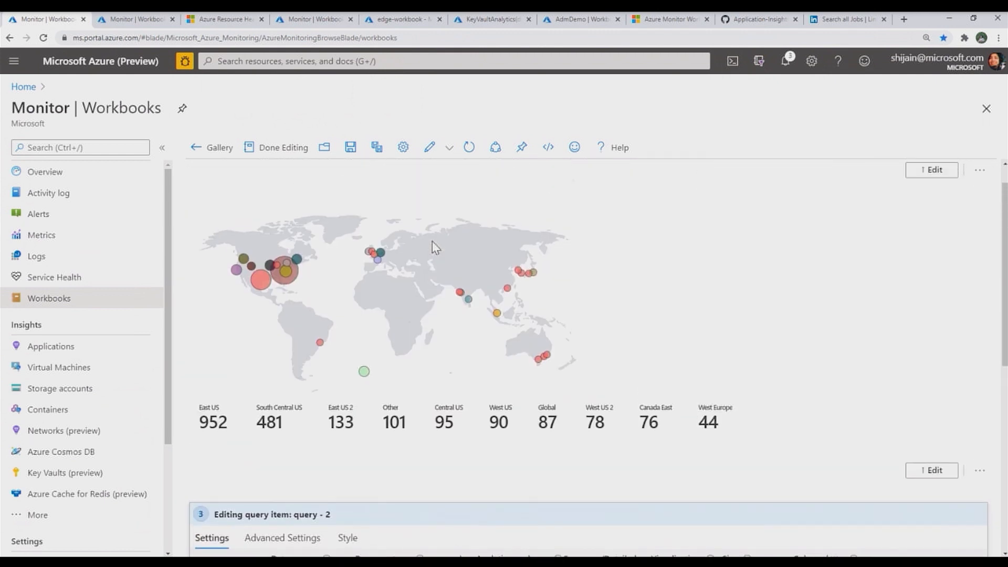
pyautogui.click(936, 204)
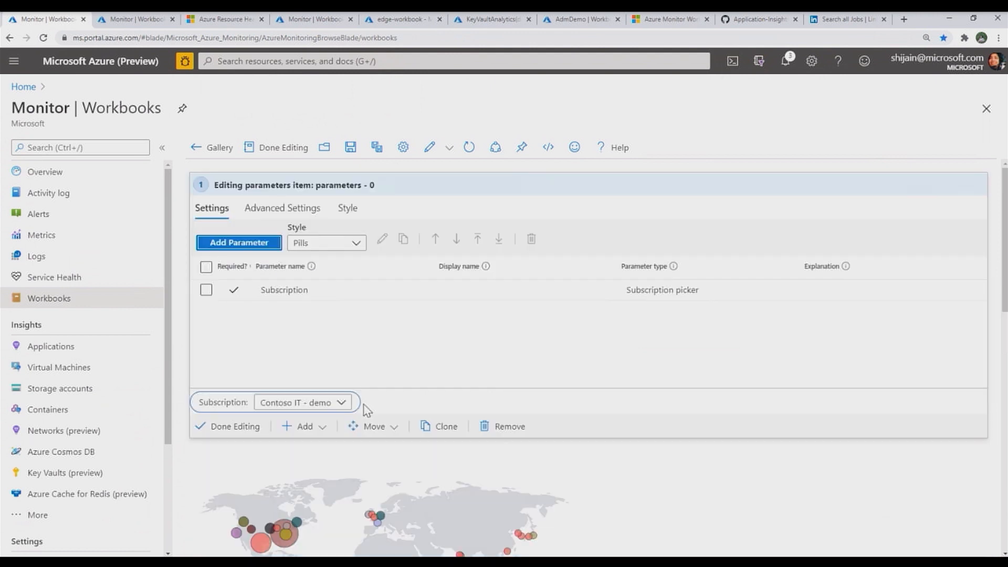
pyautogui.click(237, 244)
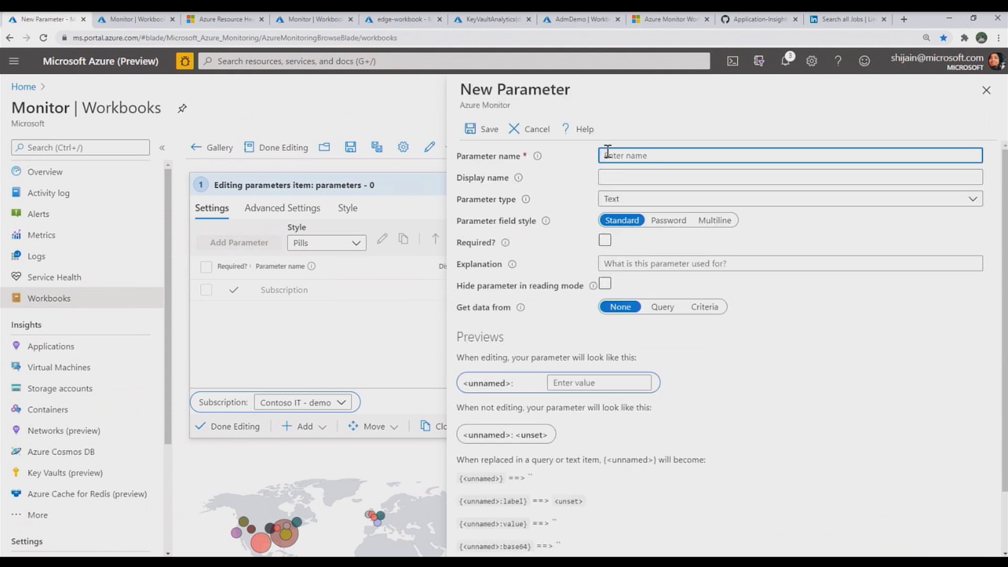
pyautogui.write('ResourceType')
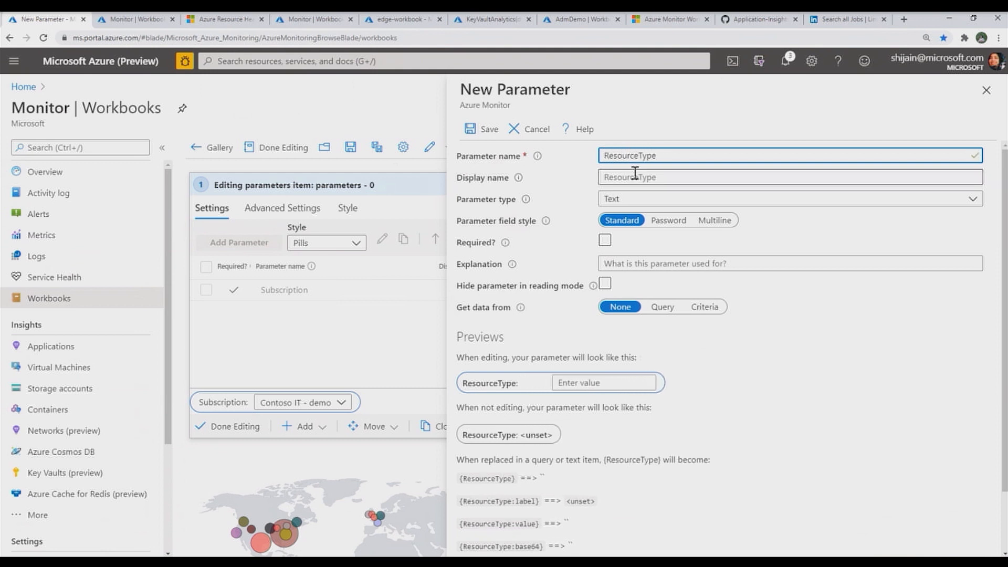
pyautogui.click(610, 199)
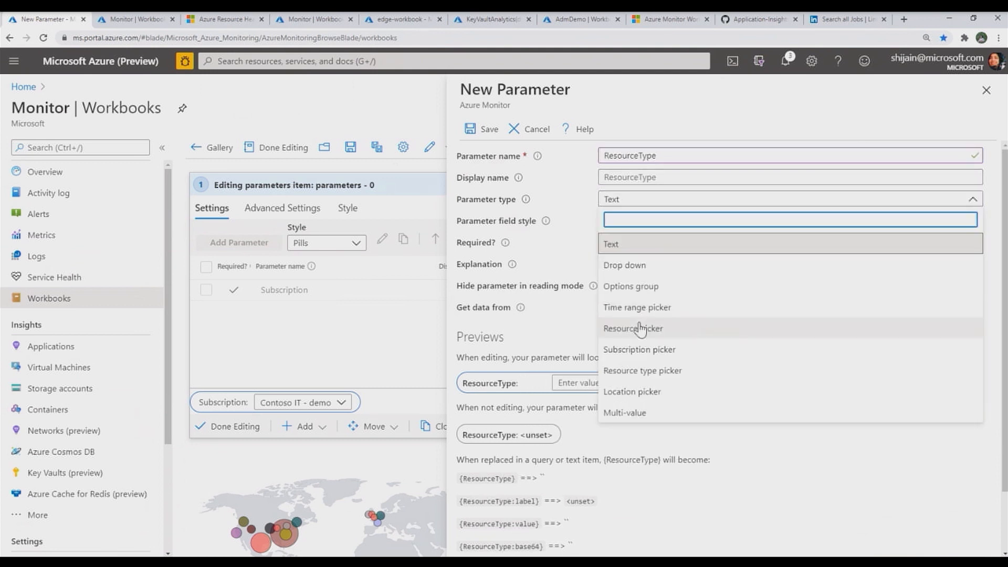
pyautogui.click(634, 370)
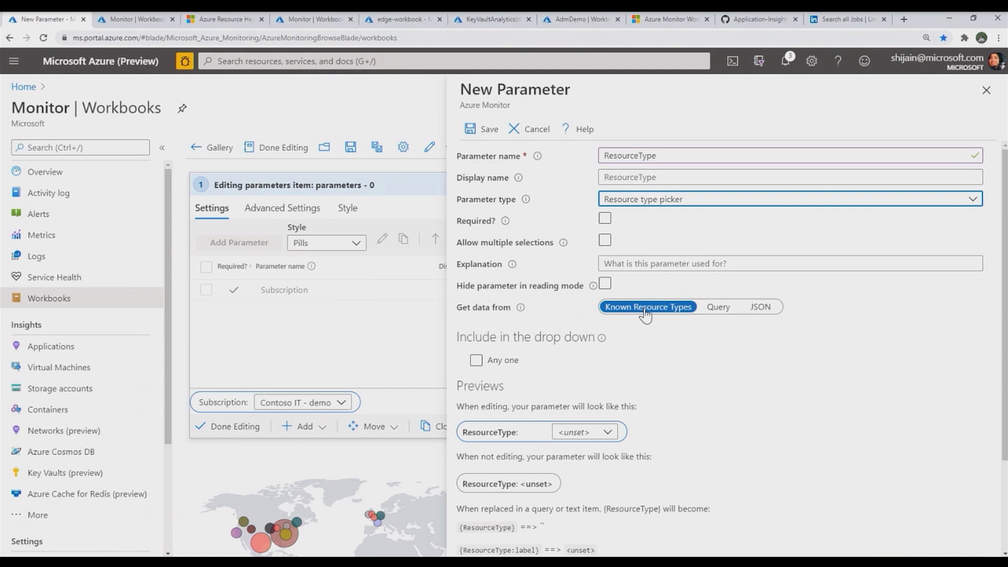
pyautogui.click(604, 219)
pyautogui.scroll(-2, 608, 326)
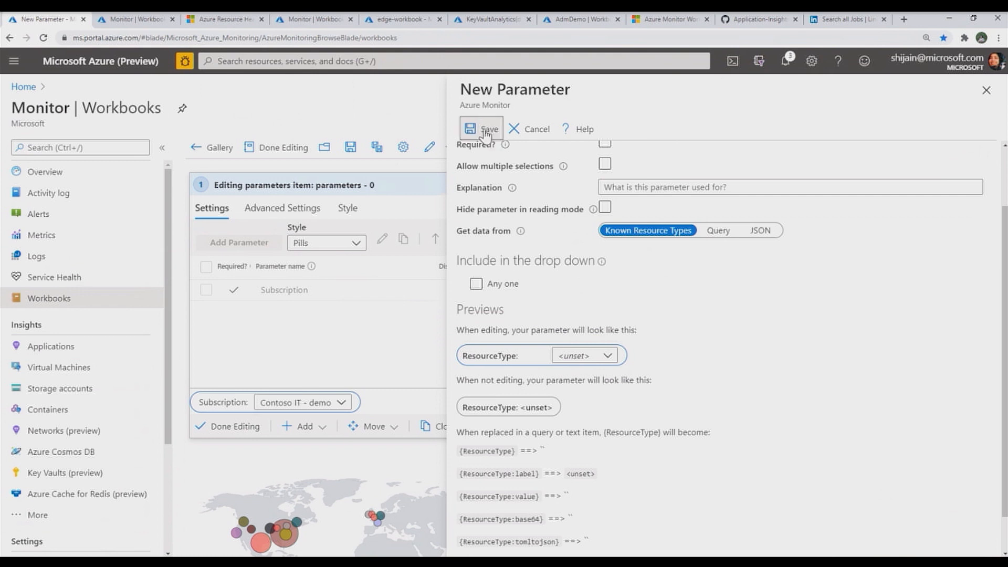
pyautogui.click(486, 131)
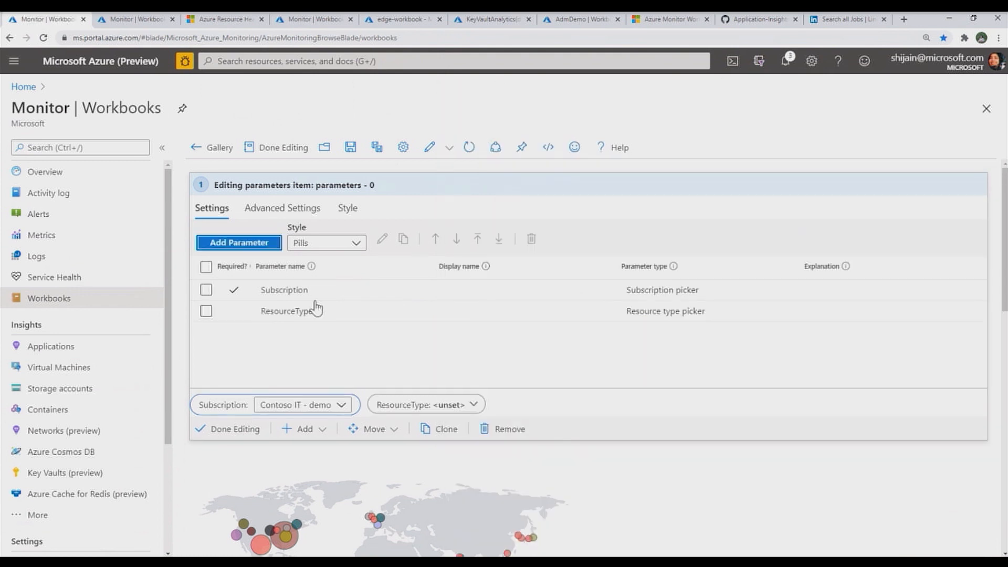
pyautogui.click(229, 429)
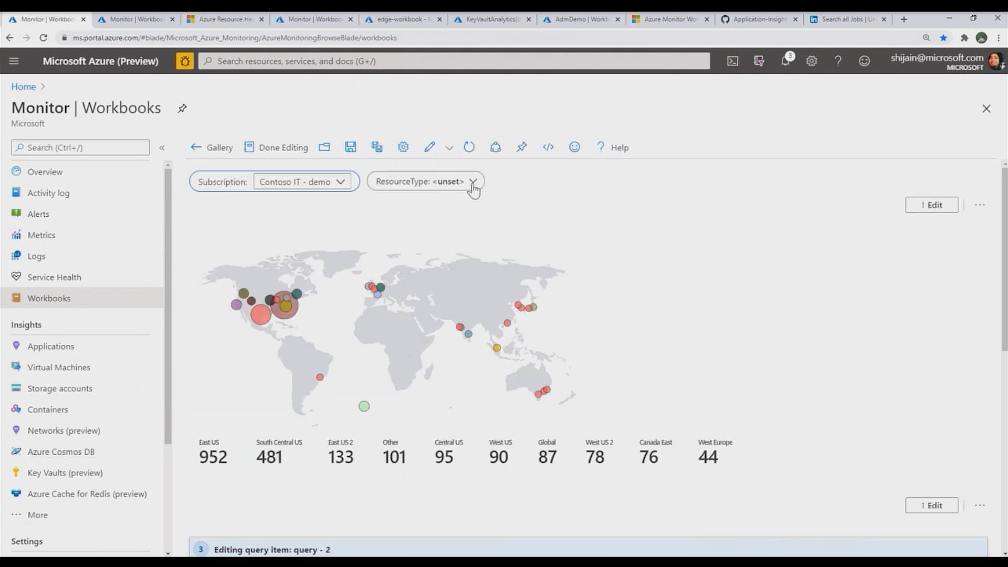
# Edit the ResourceType parameter so that it is hidden in reading mode, and save the change.
pyautogui.click(928, 208)
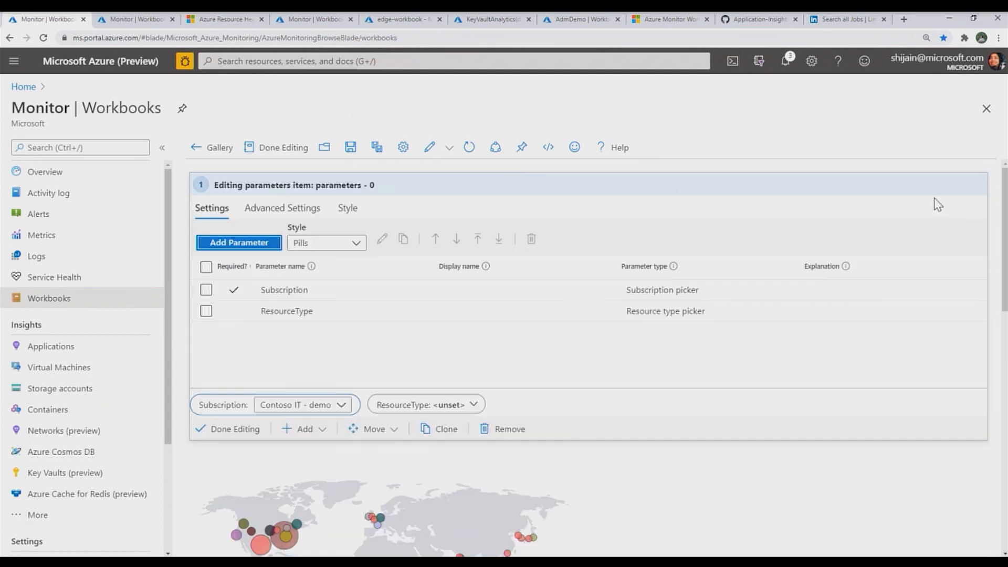
pyautogui.click(206, 312)
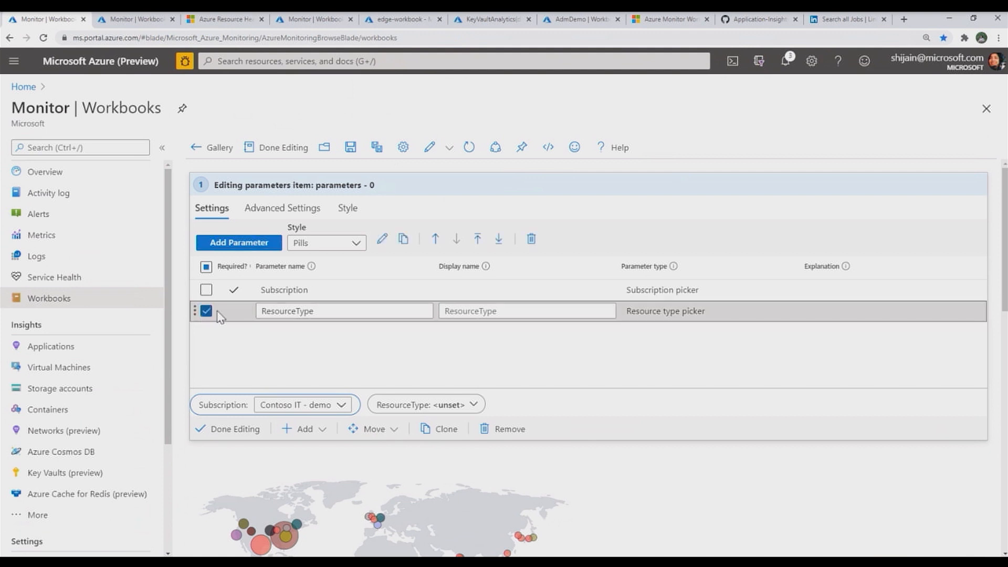
pyautogui.click(383, 240)
pyautogui.click(607, 242)
pyautogui.click(605, 349)
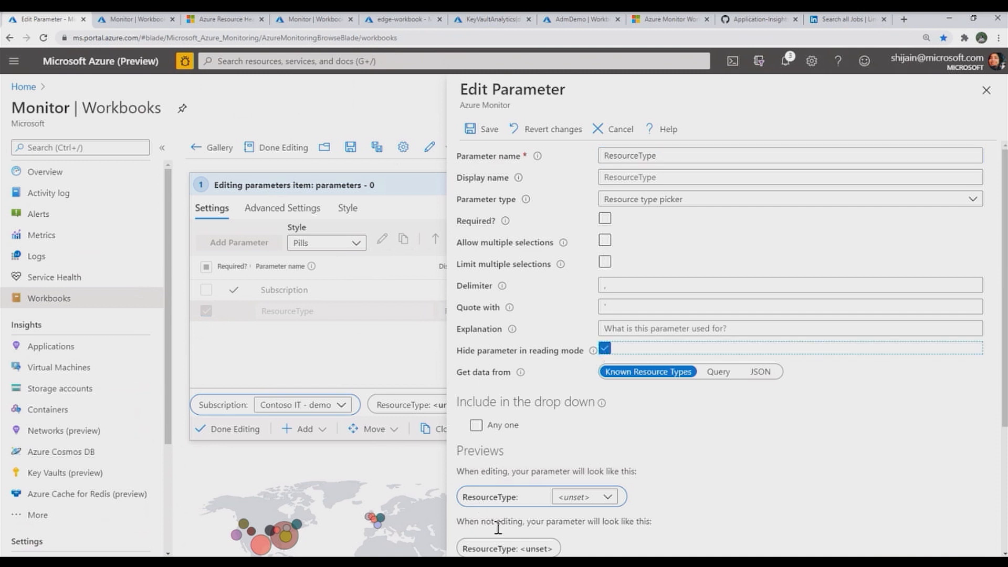
pyautogui.click(496, 139)
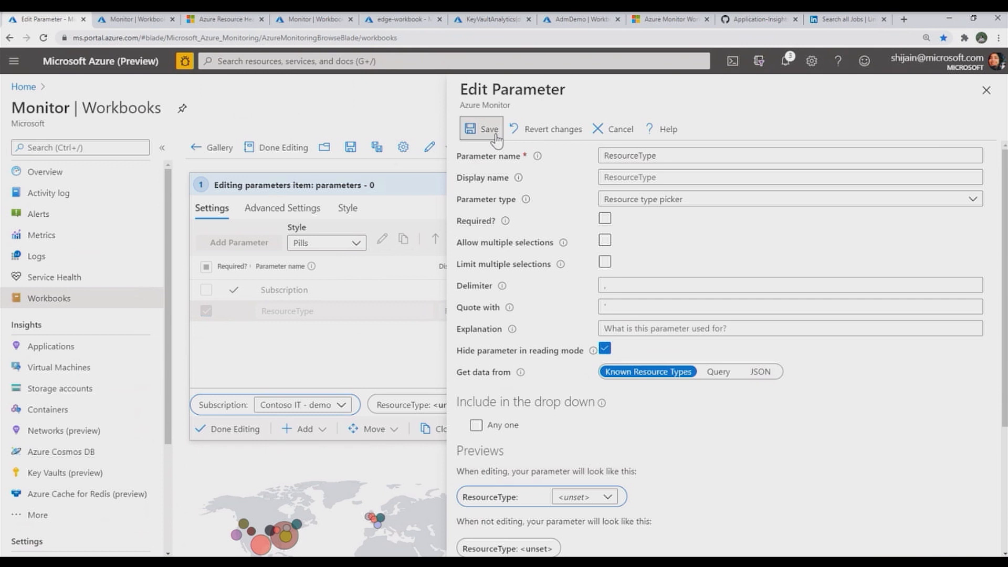
# Finish editing the parameters item, preview the workbook in reading mode, and return to editing mode.
pyautogui.click(247, 429)
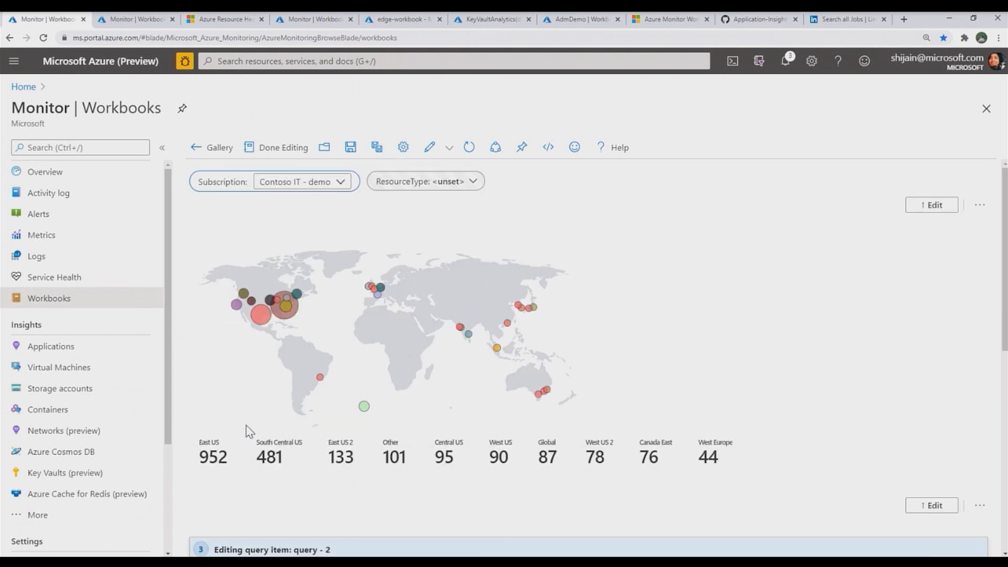
pyautogui.click(281, 149)
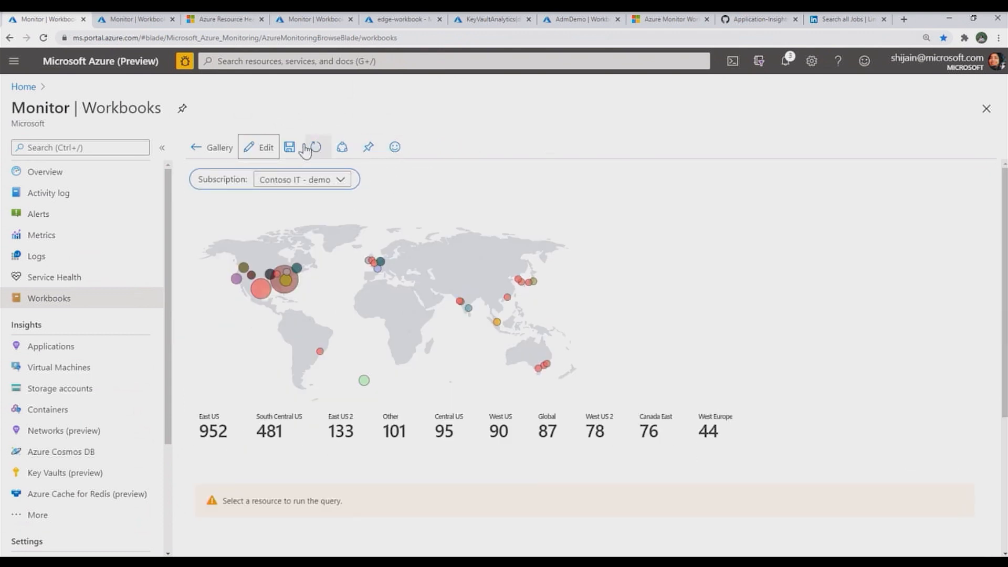
pyautogui.click(265, 149)
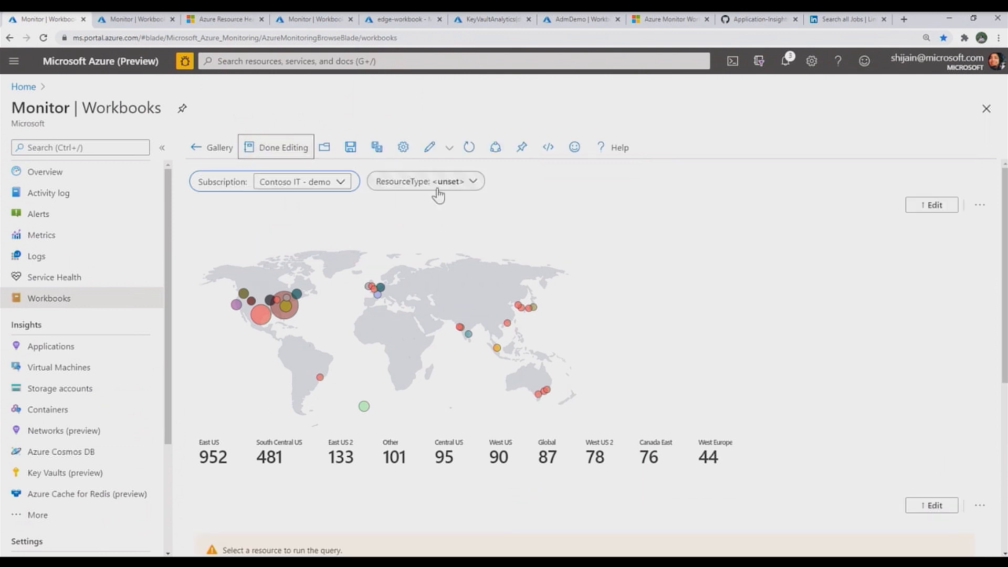
# Edit the Azure health query below the map to use the ResourceType parameter as resource type and the Subscription parameter as resource.
pyautogui.scroll(-5, 427, 313)
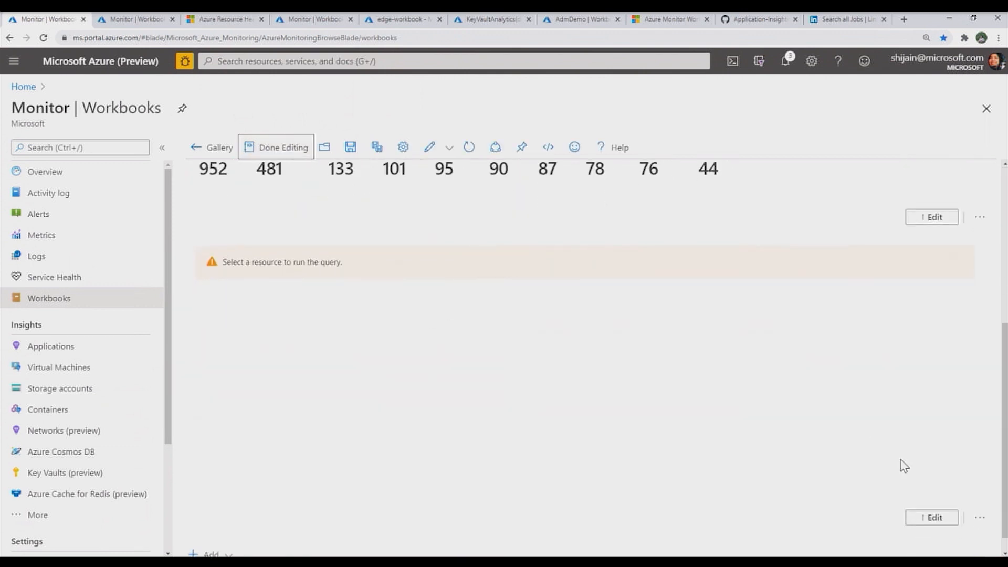
pyautogui.click(924, 518)
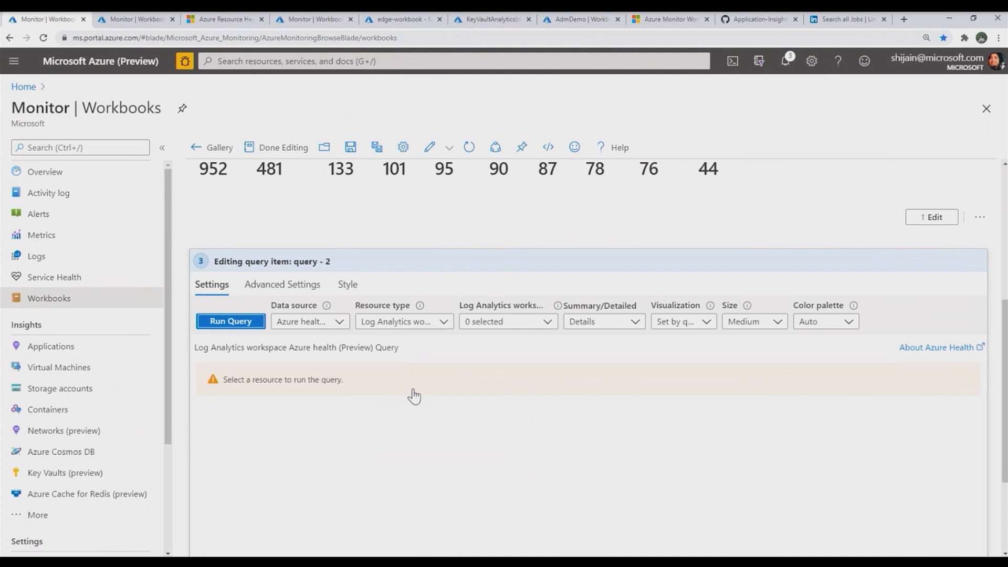
pyautogui.scroll(-1, 414, 396)
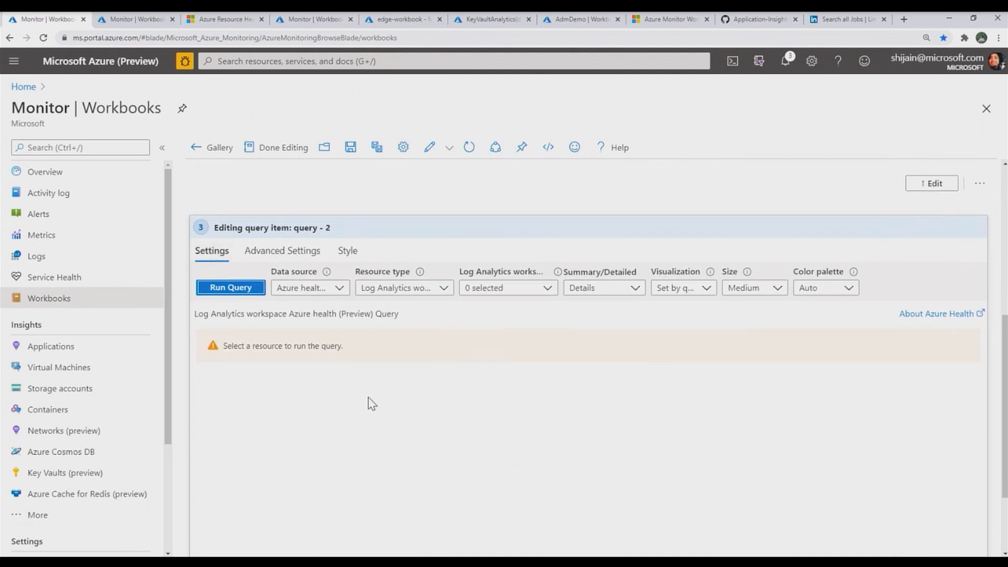
pyautogui.click(395, 289)
pyautogui.scroll(-10, 433, 414)
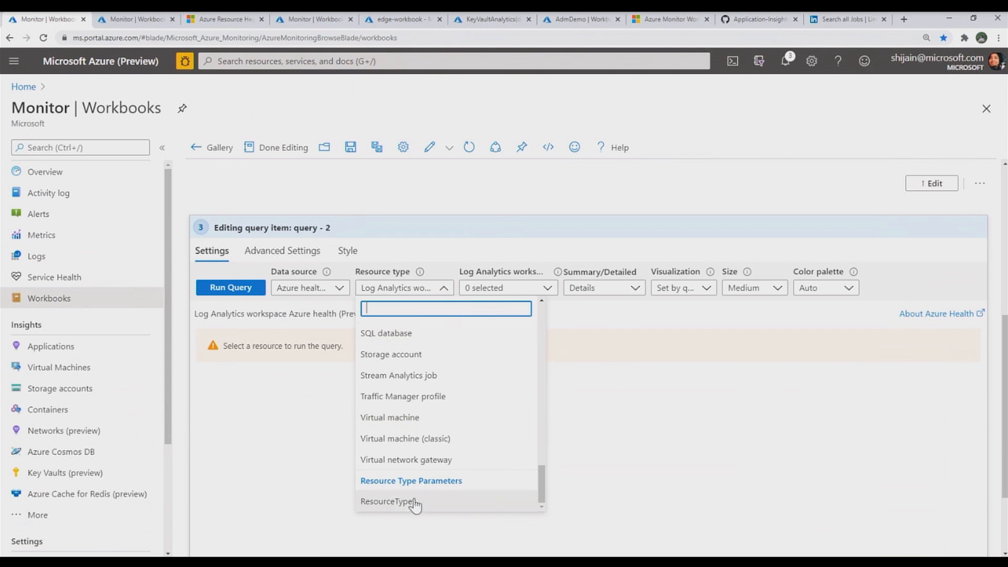
pyautogui.click(413, 501)
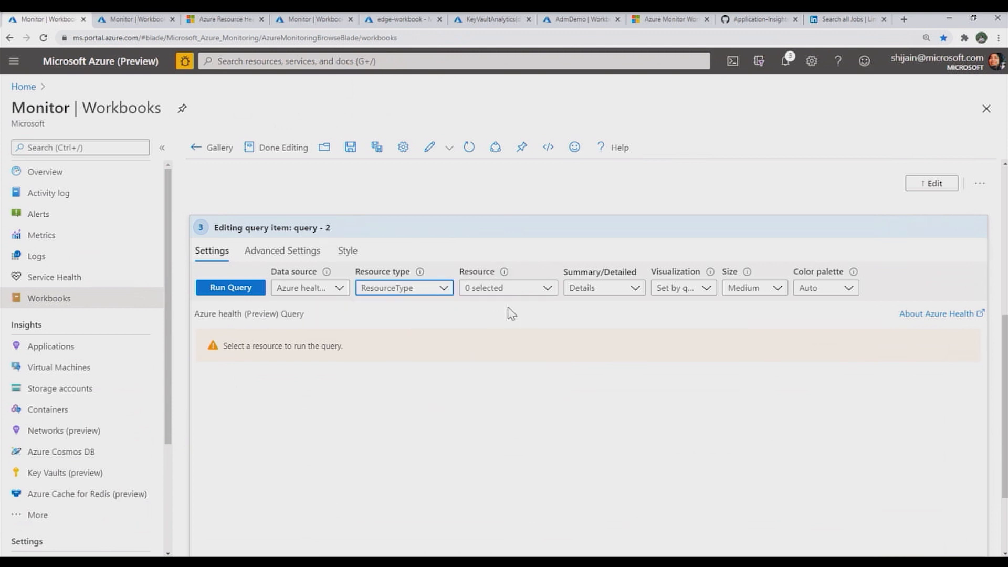
pyautogui.click(520, 290)
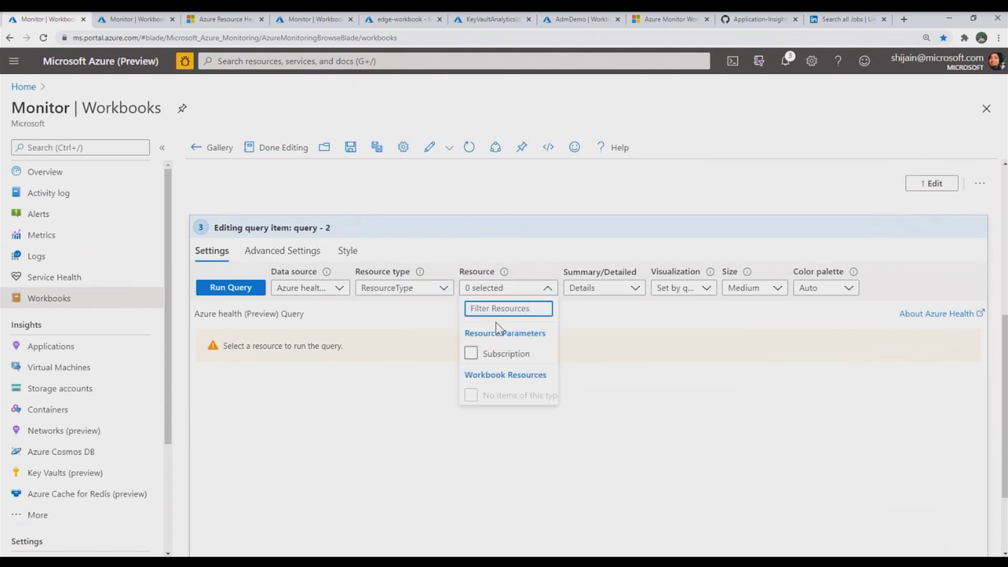
pyautogui.click(479, 355)
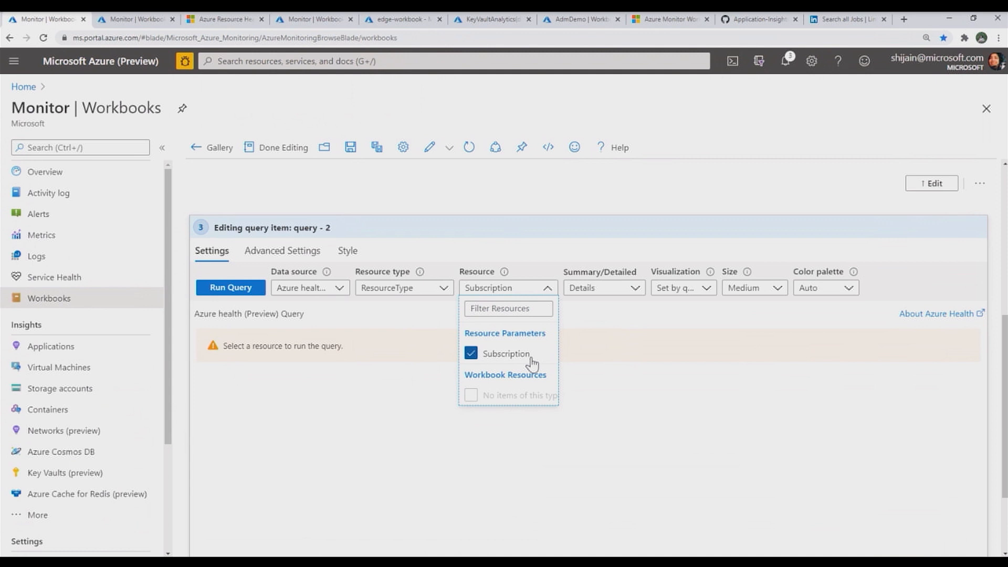
pyautogui.click(602, 310)
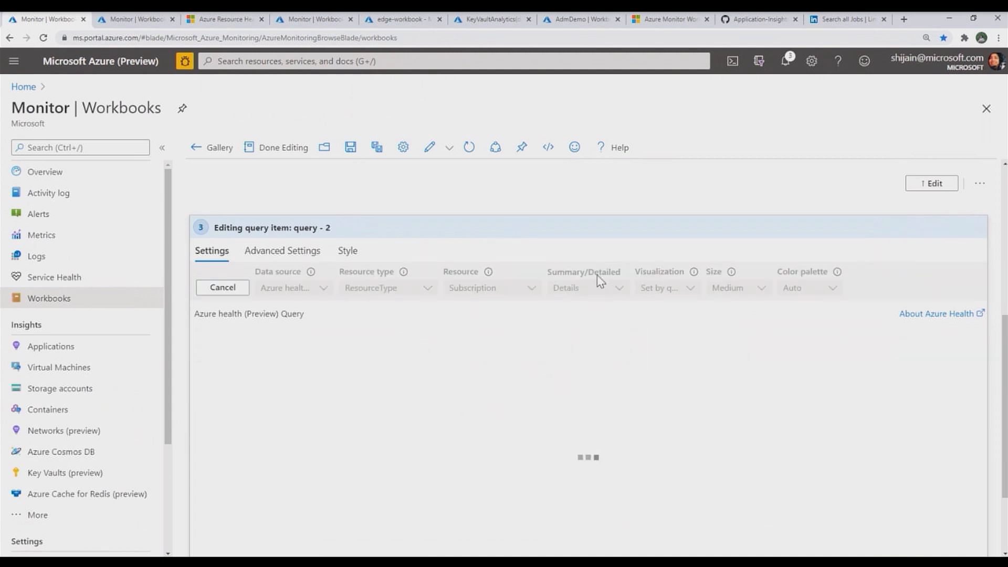
# Switch to the Sample3 workbook and examine its location map, availability state summary and detailed resource health grid.
pyautogui.click(141, 21)
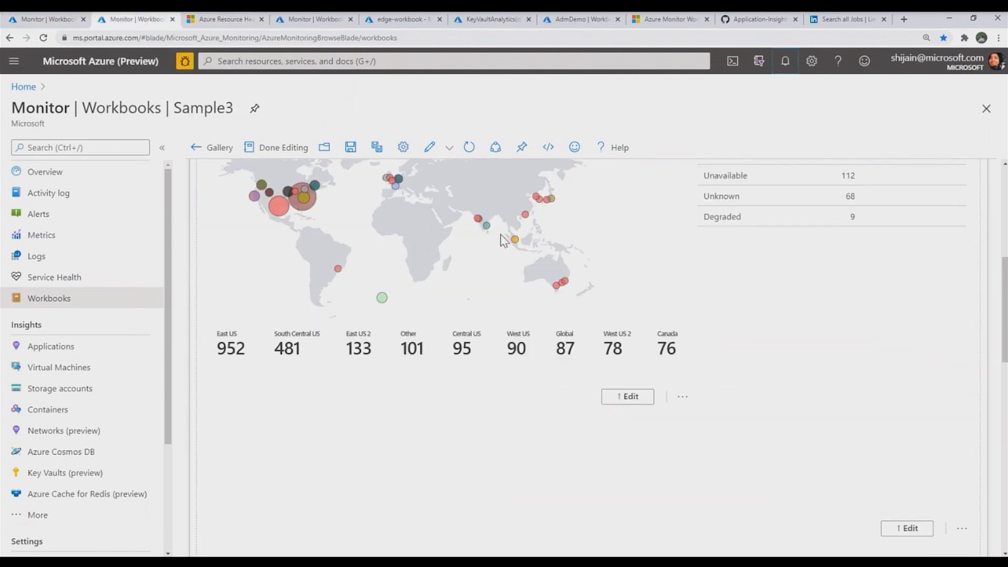
pyautogui.scroll(1, 503, 239)
pyautogui.scroll(2, 500, 235)
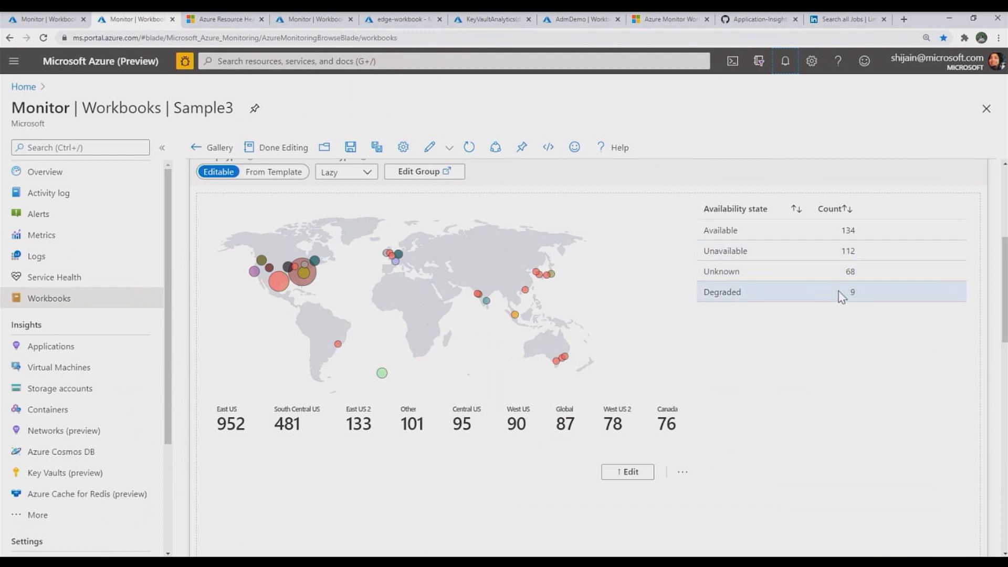
pyautogui.scroll(-3, 853, 296)
pyautogui.scroll(1, 854, 294)
pyautogui.scroll(-2, 855, 299)
pyautogui.scroll(-1, 857, 302)
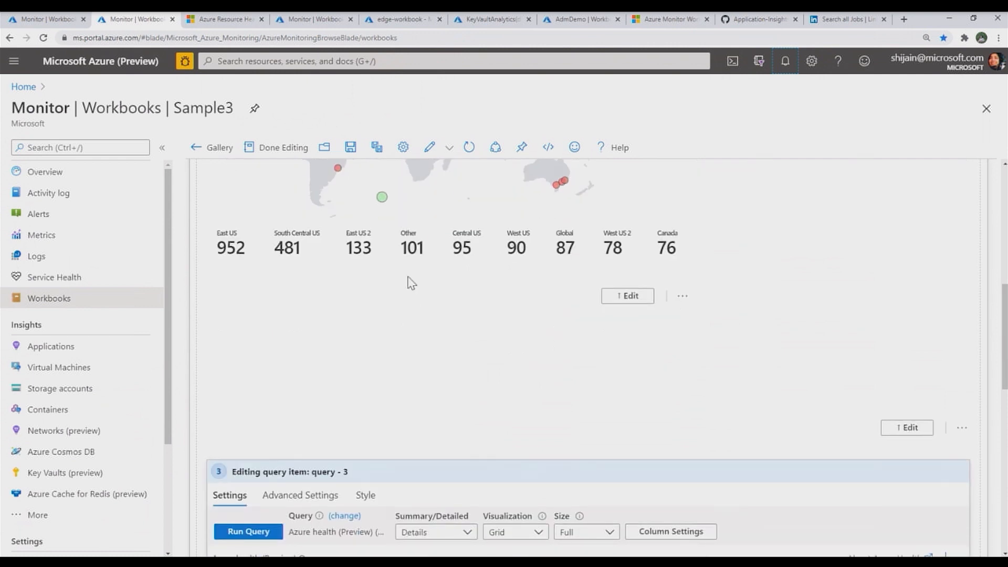
pyautogui.scroll(3, 608, 232)
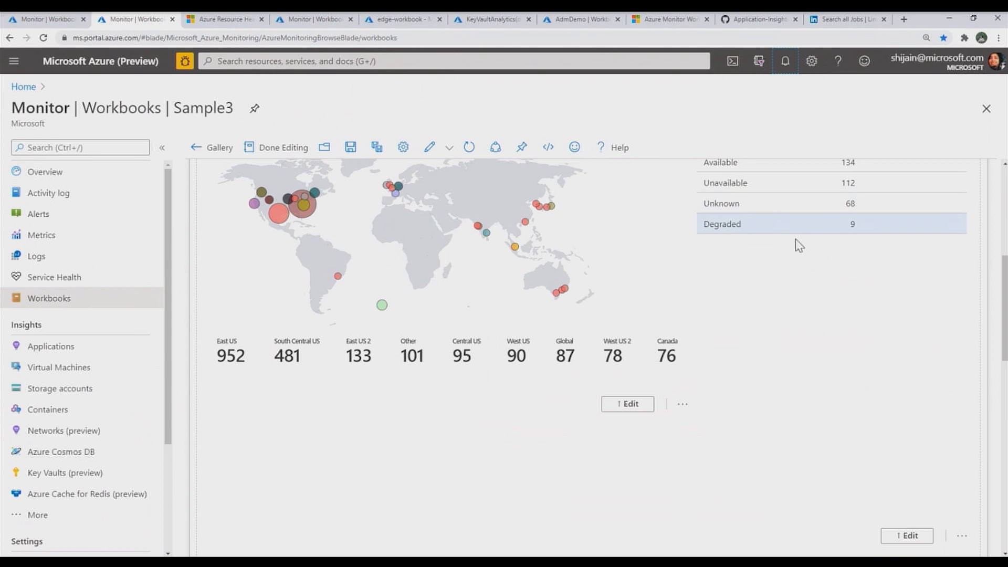
pyautogui.scroll(-5, 796, 244)
pyautogui.scroll(-4, 796, 243)
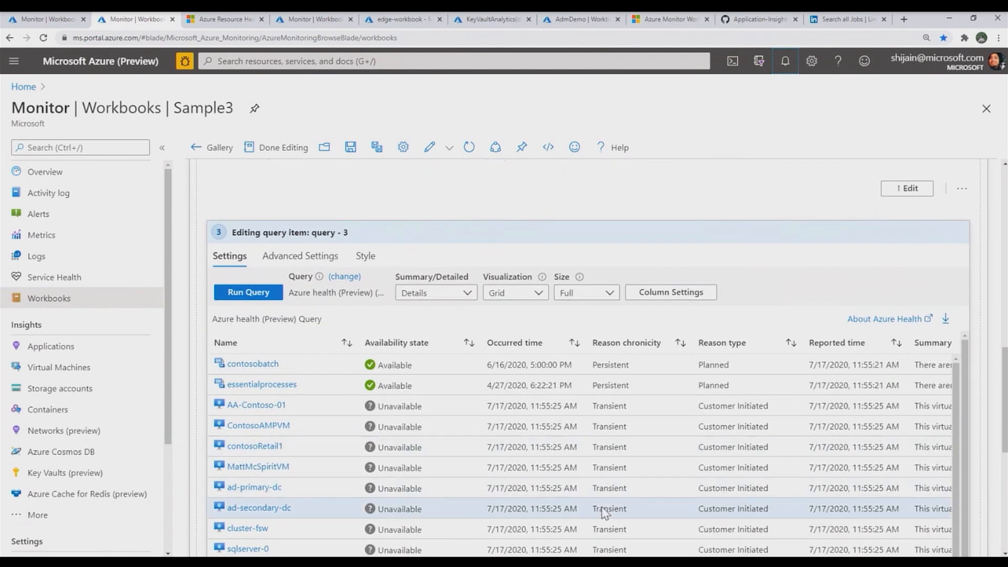
pyautogui.scroll(10, 812, 245)
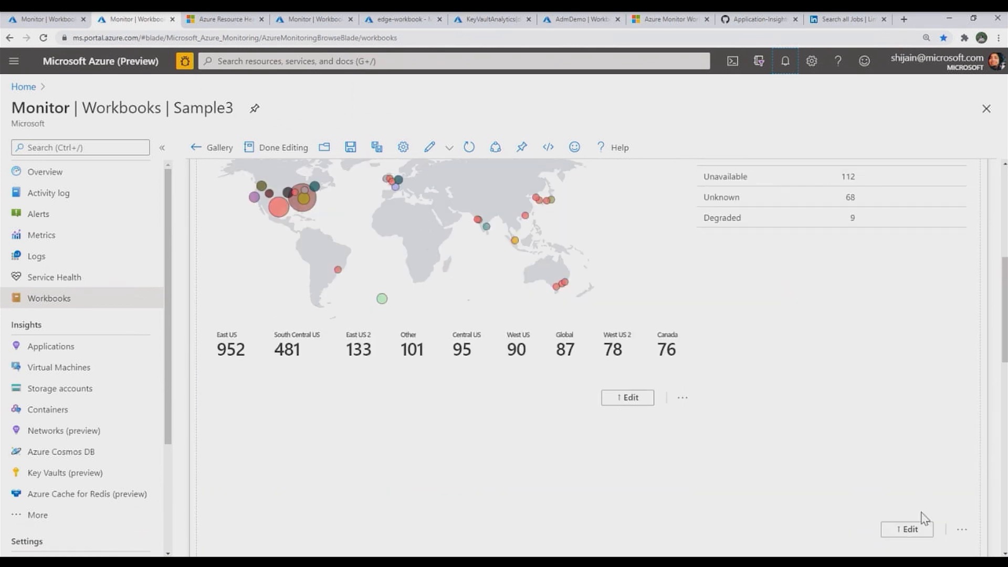
# Edit the availability state summary query beside the map and change its visualization to Pie chart.
pyautogui.click(898, 534)
pyautogui.scroll(-3, 546, 422)
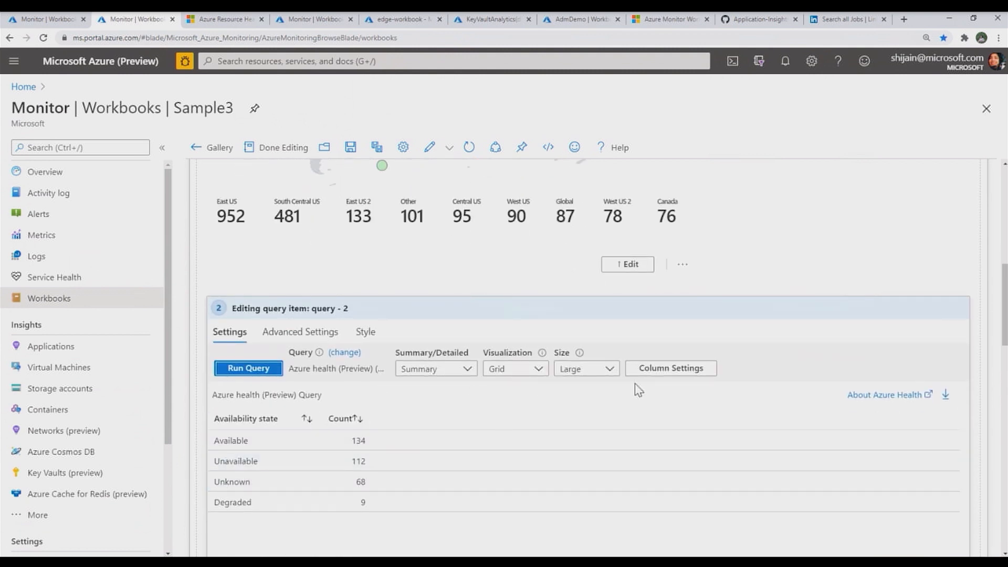
pyautogui.click(650, 369)
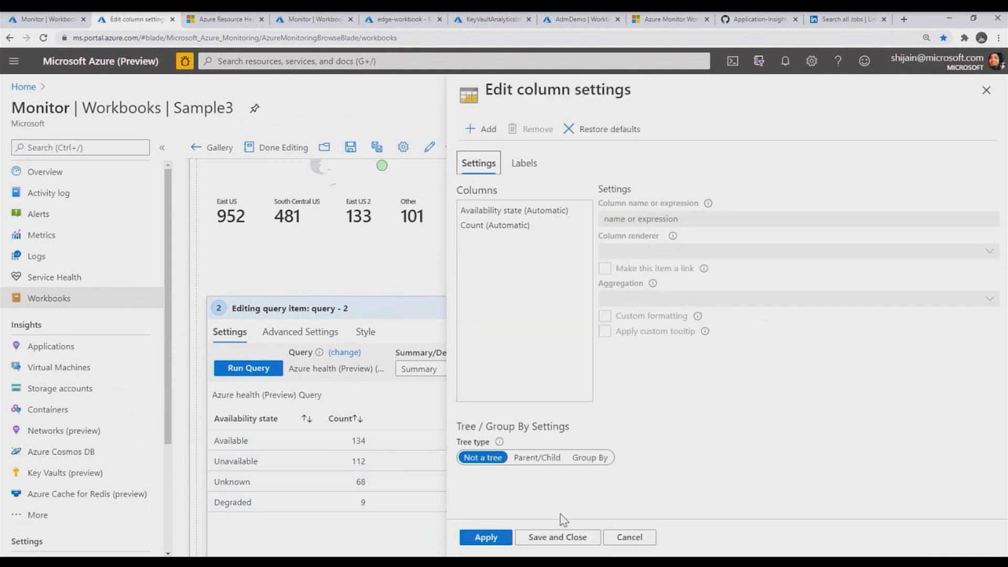
pyautogui.click(630, 536)
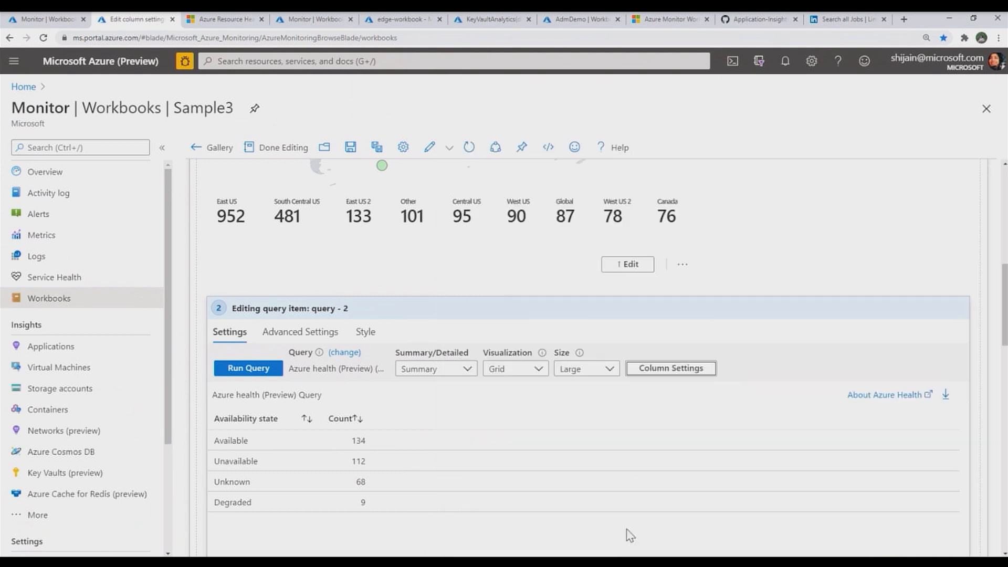
pyautogui.click(498, 375)
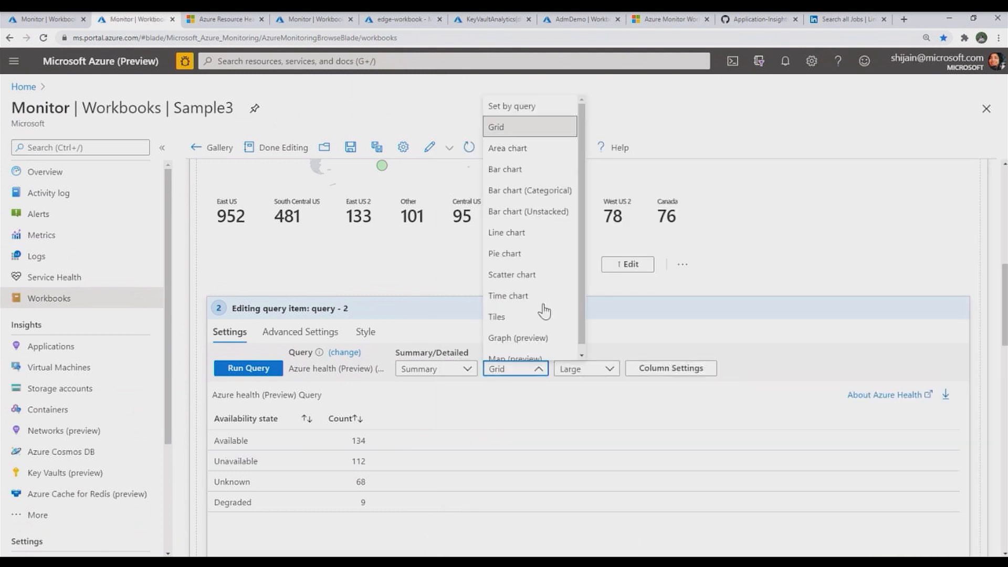
pyautogui.click(546, 255)
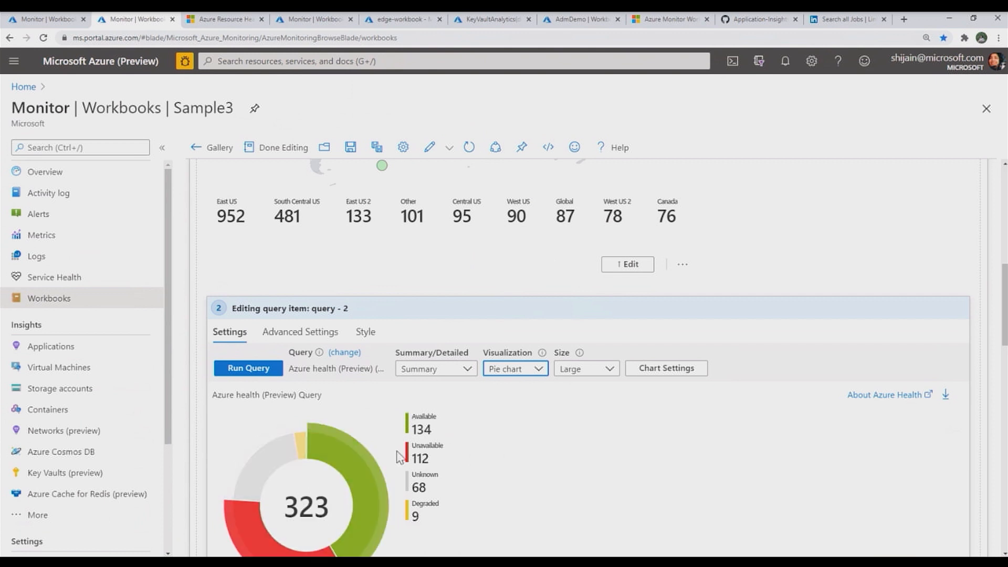
# Set the Unknown series colour to Blue (Light) in the pie chart's series settings, then apply and save the chart settings.
pyautogui.scroll(-1, 400, 458)
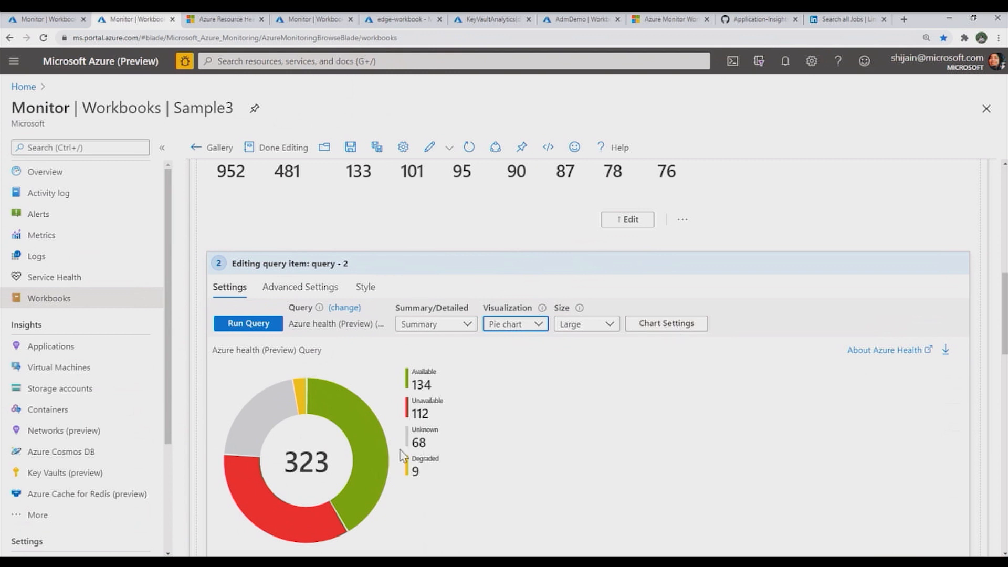
pyautogui.click(685, 331)
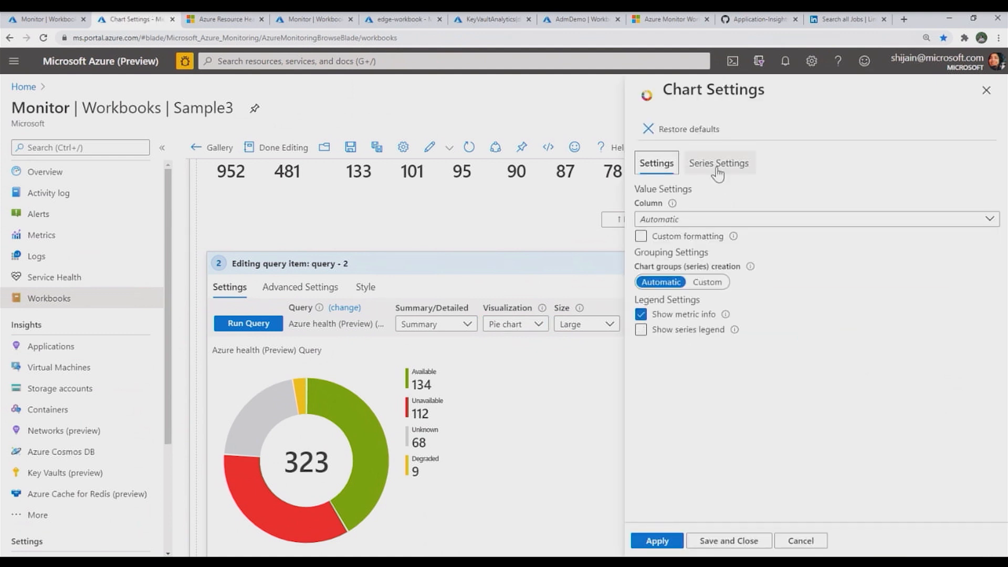
pyautogui.click(719, 169)
pyautogui.click(798, 240)
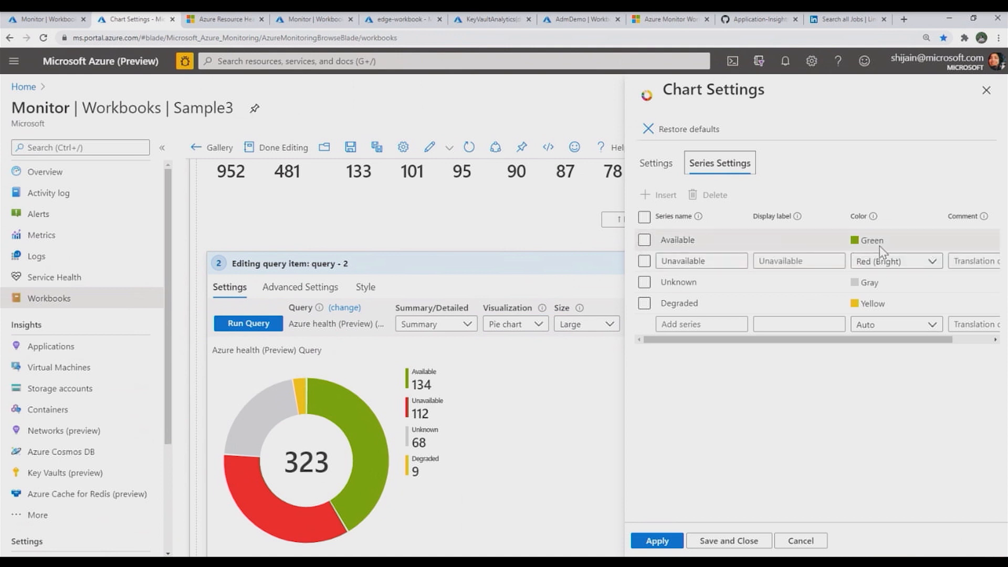
pyautogui.click(872, 283)
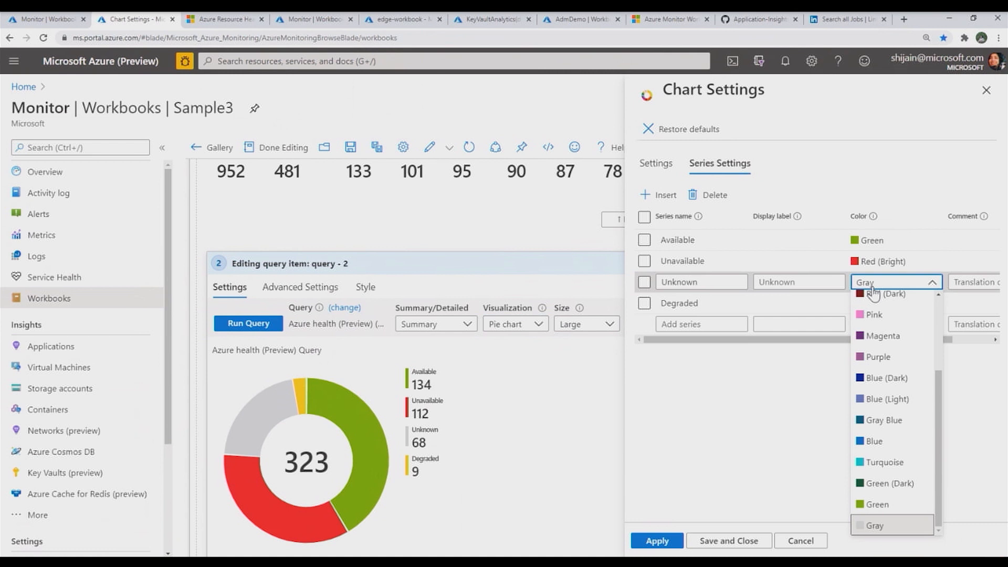
pyautogui.click(874, 399)
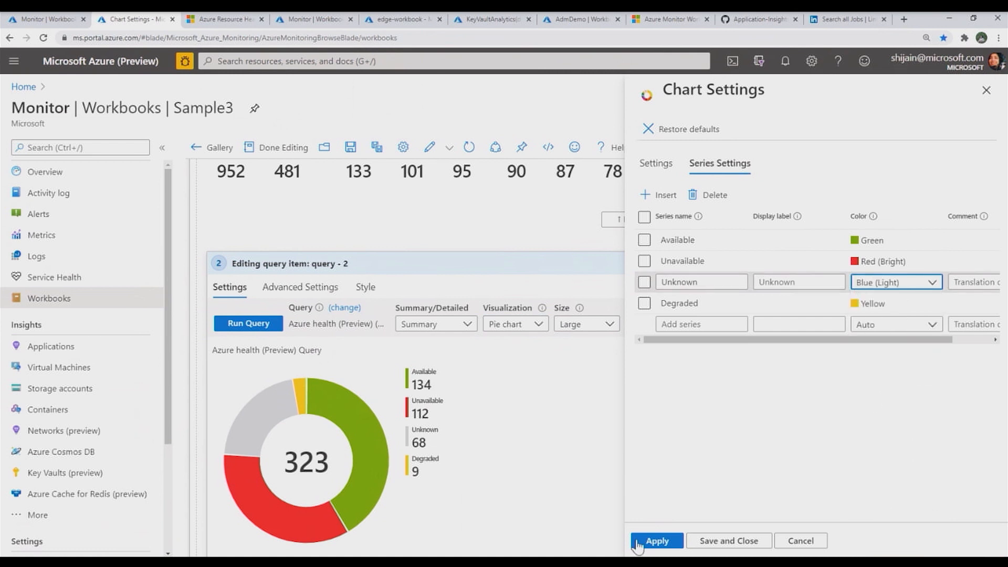
pyautogui.click(657, 540)
pyautogui.click(709, 541)
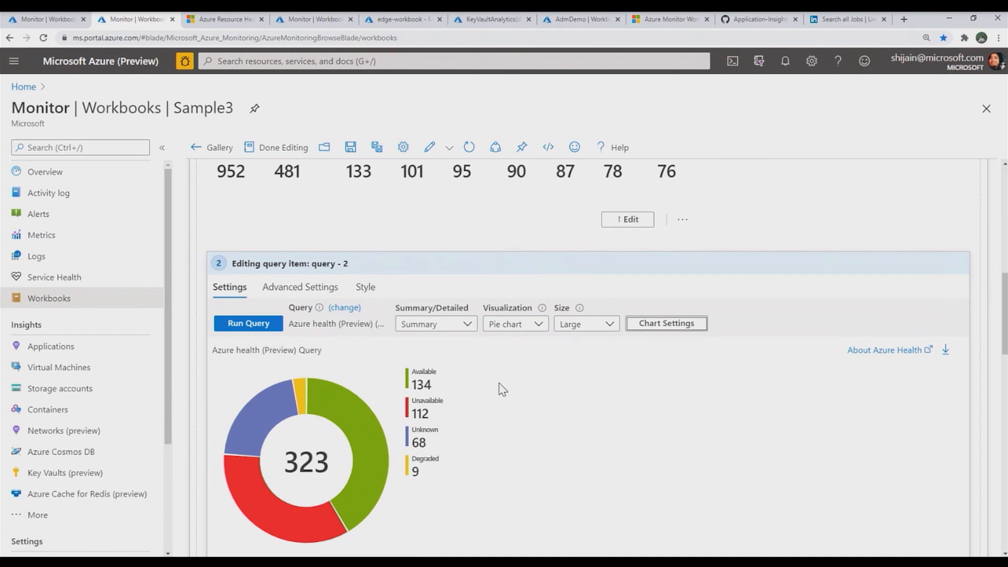
# Finish editing the pie chart query item and review the chart beside the location map.
pyautogui.scroll(-3, 501, 389)
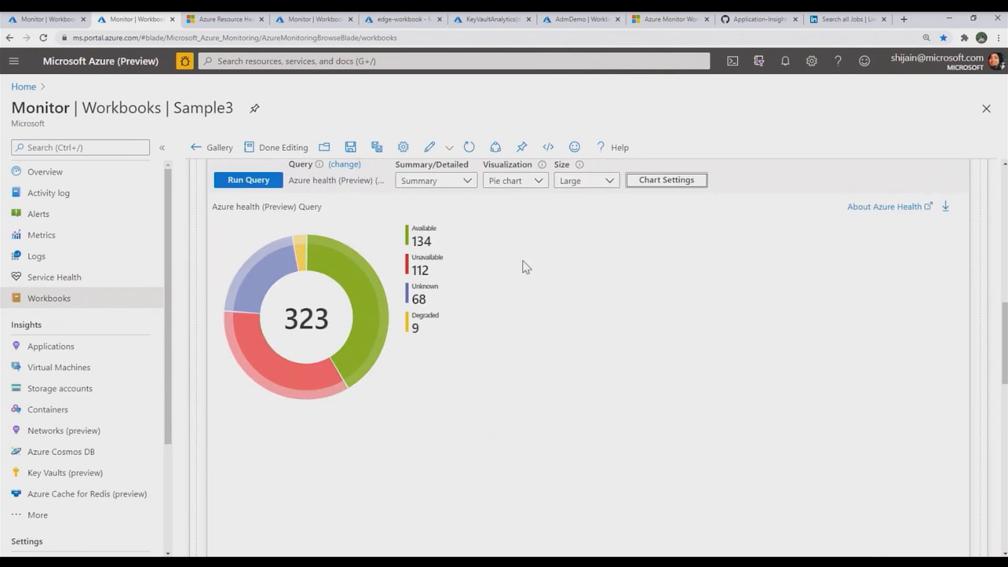
pyautogui.scroll(-2, 449, 395)
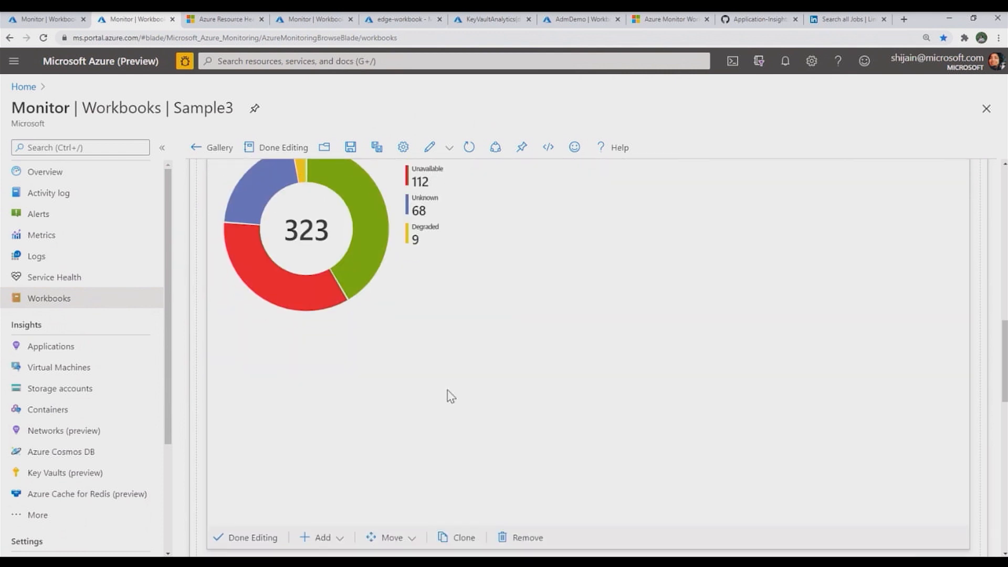
pyautogui.click(255, 537)
pyautogui.scroll(10, 407, 380)
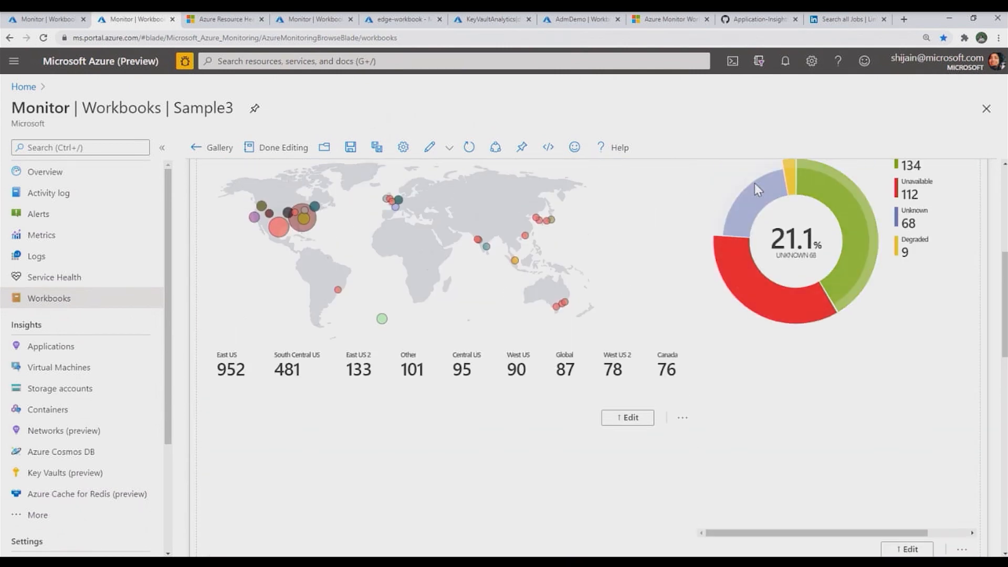
pyautogui.scroll(1, 830, 235)
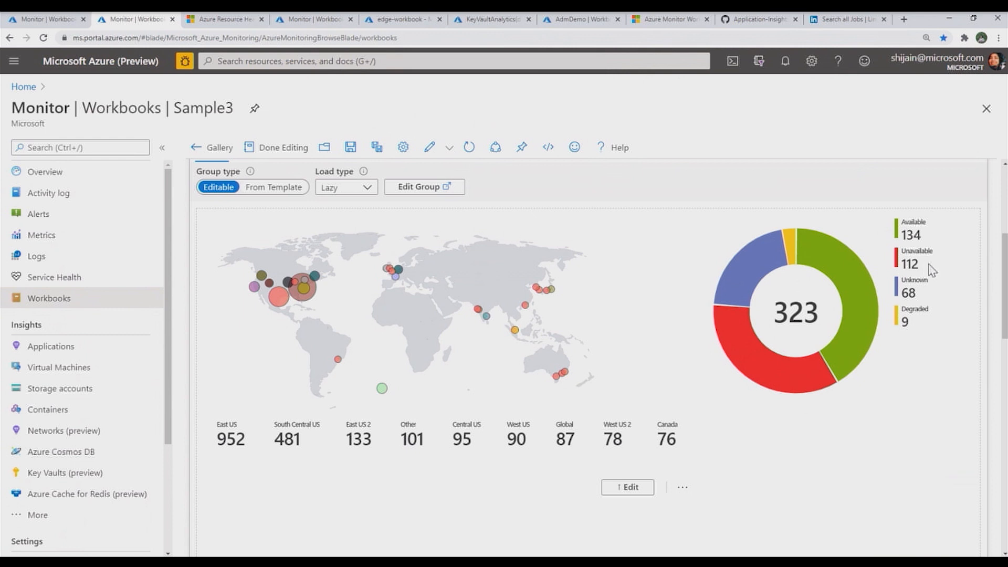
pyautogui.scroll(-1, 597, 374)
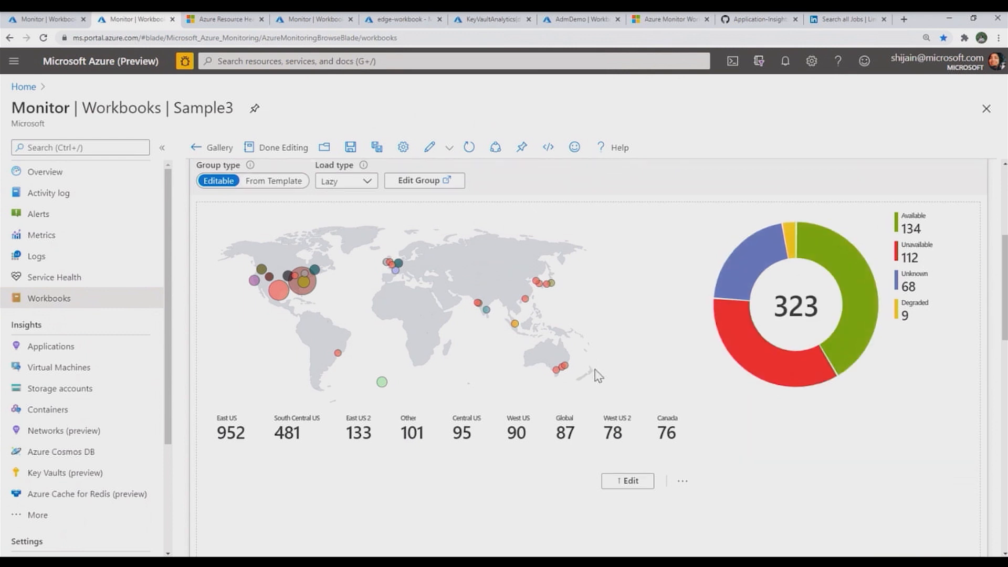
# Open the detailed health grid's column settings and examine the Availability state column's renderer and threshold icons.
pyautogui.scroll(-8, 597, 374)
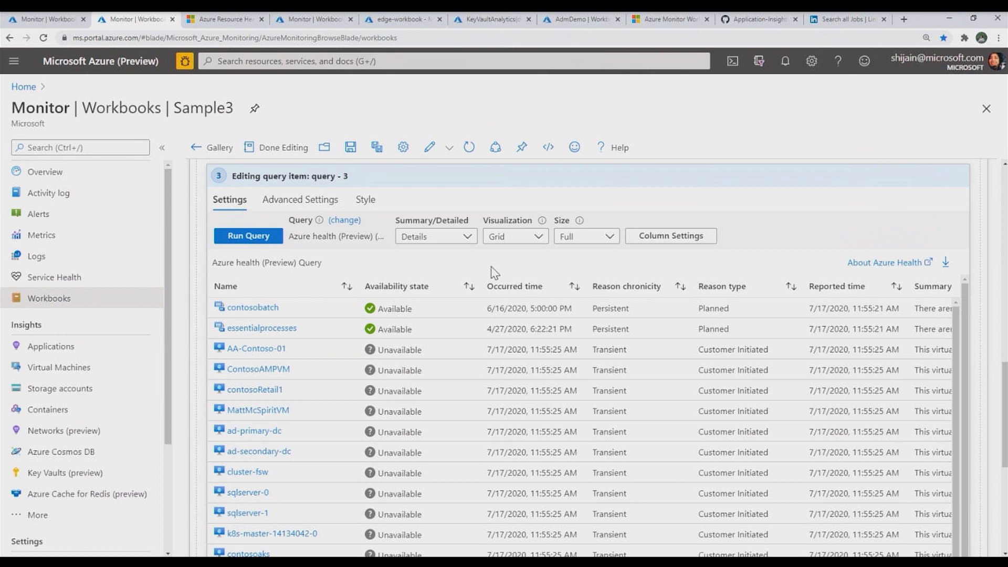
pyautogui.click(679, 240)
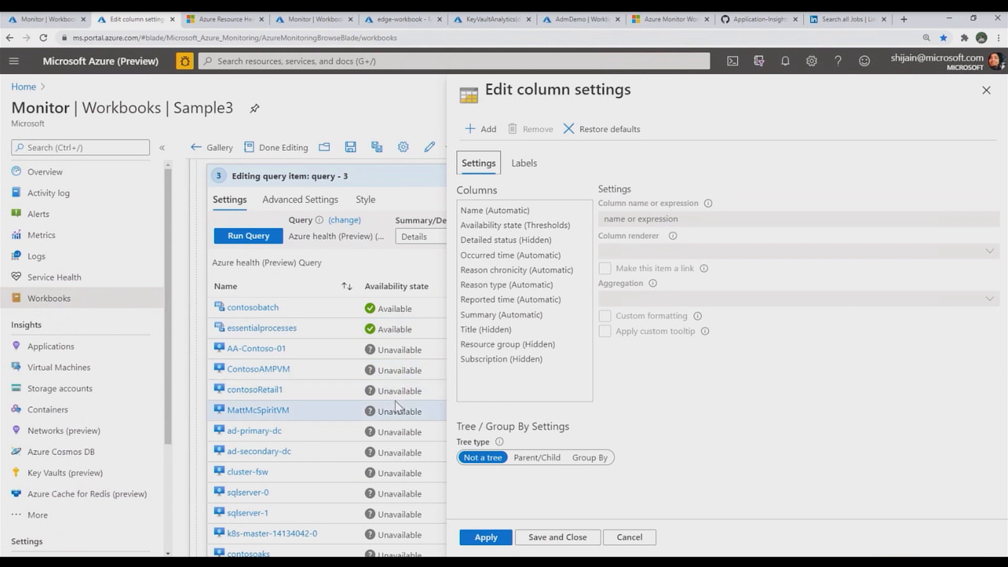
pyautogui.click(542, 230)
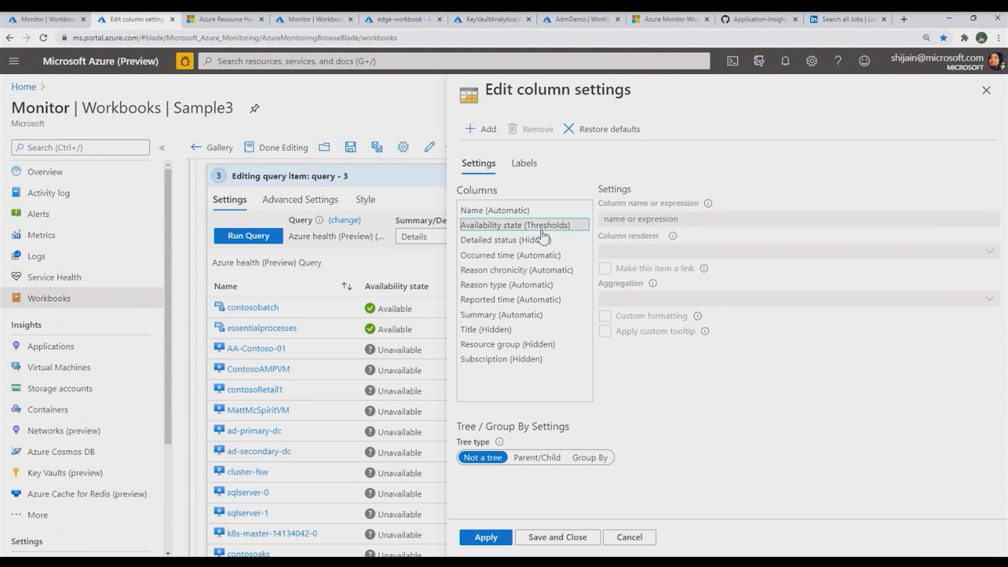
pyautogui.click(664, 257)
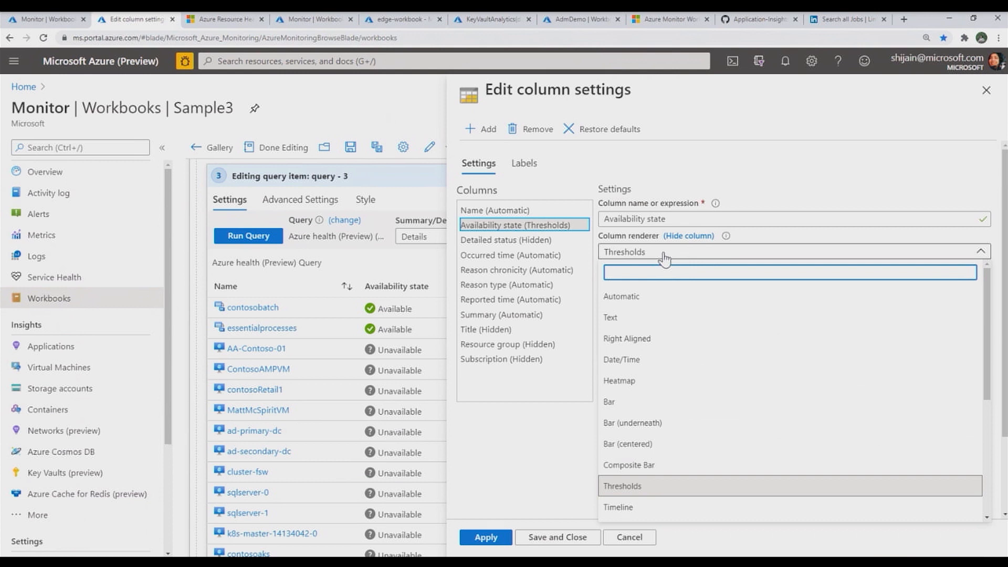
pyautogui.click(664, 257)
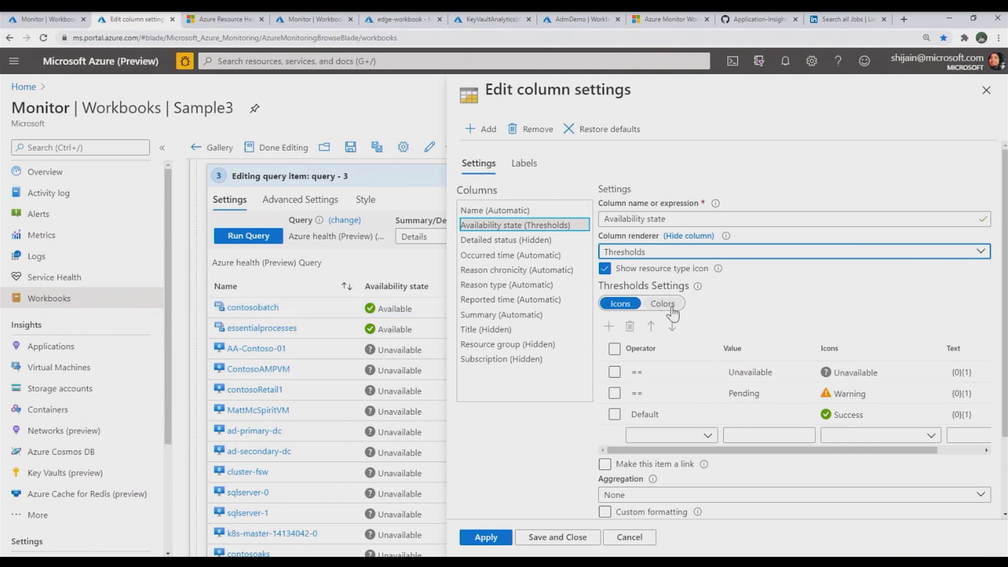
# Group the health grid's rows by Resource group, expand the top level of the tree, and apply the settings.
pyautogui.scroll(-1, 793, 355)
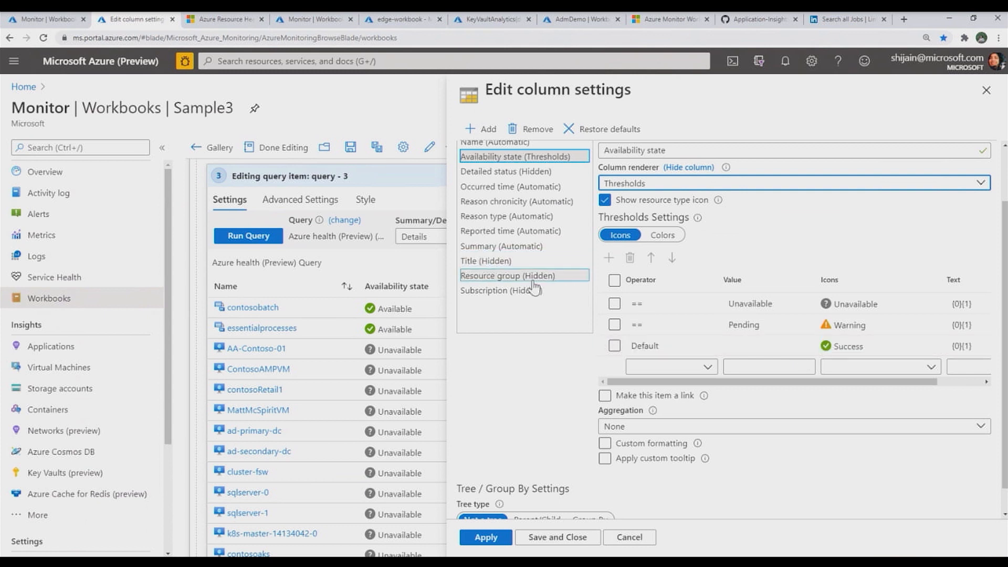
pyautogui.scroll(-1, 545, 336)
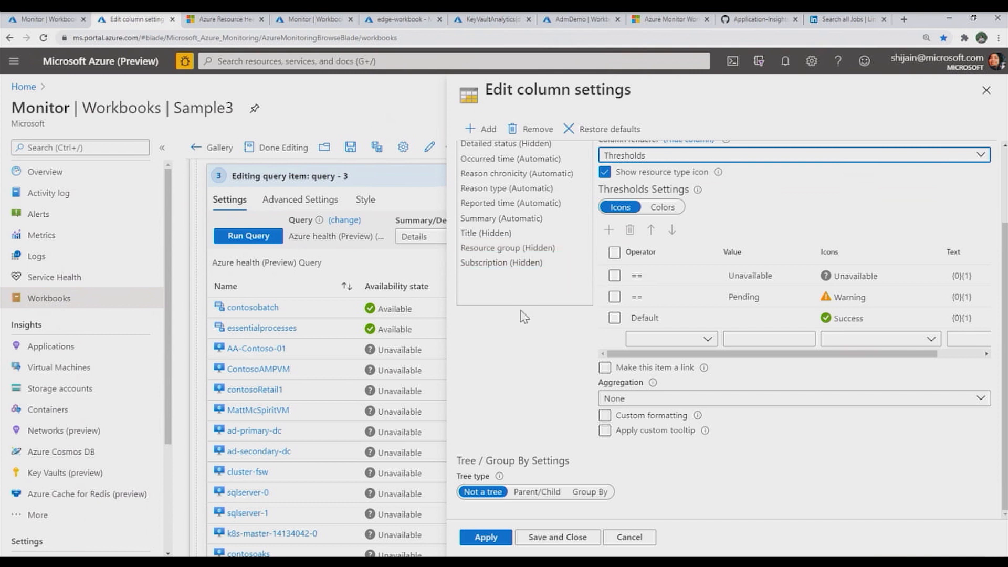
pyautogui.click(602, 492)
pyautogui.scroll(-1, 549, 411)
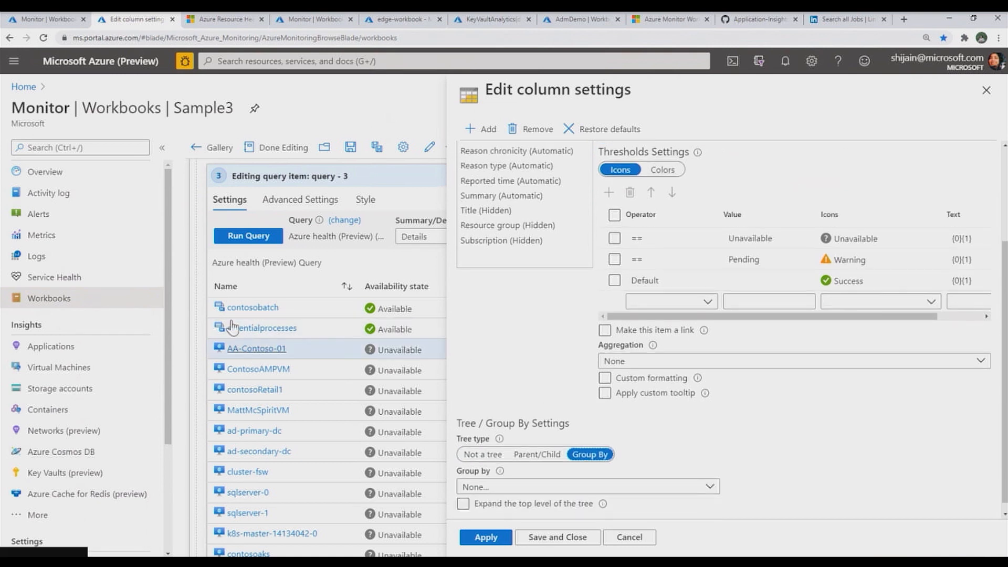
pyautogui.click(512, 487)
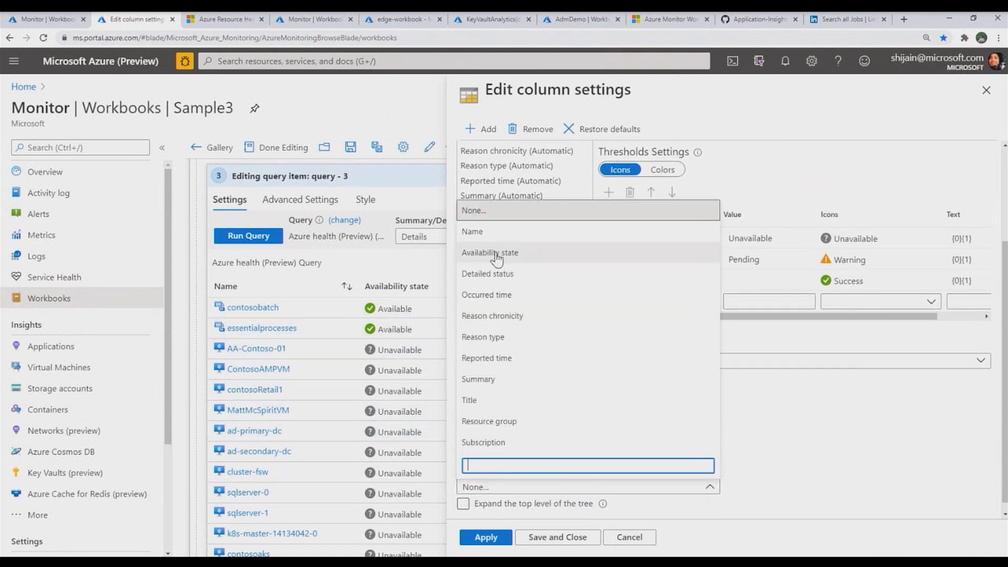
pyautogui.click(497, 421)
pyautogui.scroll(-3, 504, 416)
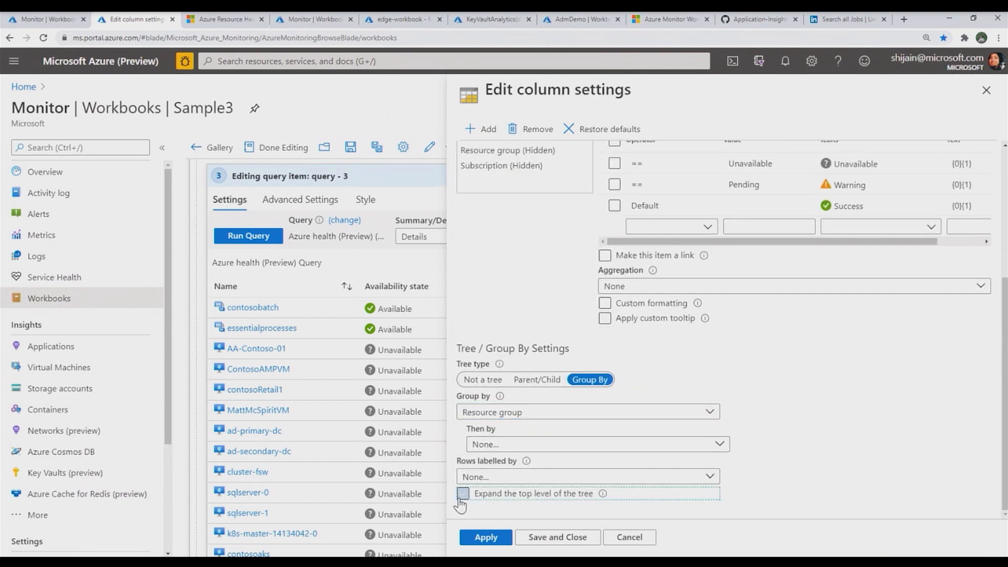
pyautogui.click(463, 494)
pyautogui.click(486, 537)
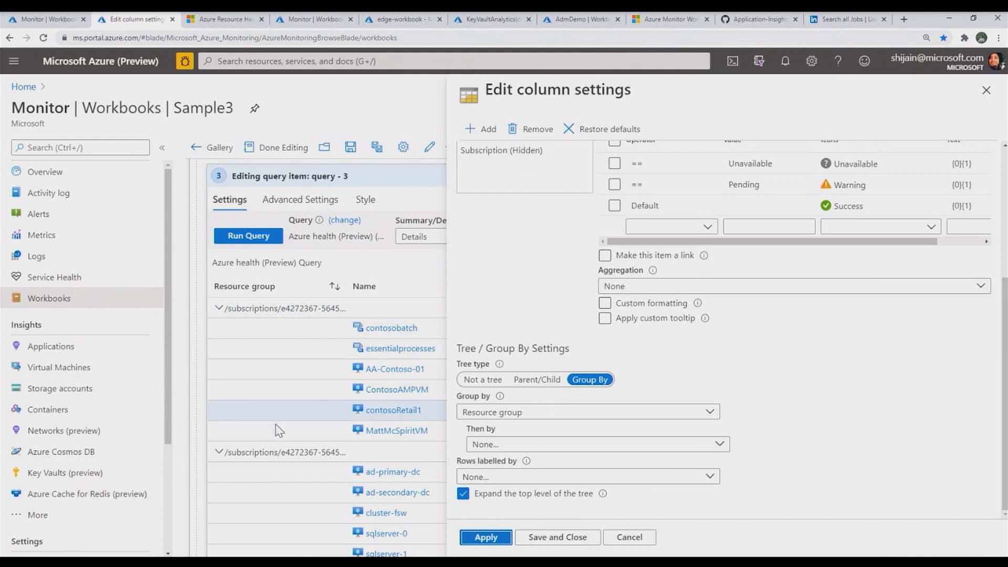
# Review the remaining column settings beside the grouped grid, then save and close them.
pyautogui.scroll(2, 571, 290)
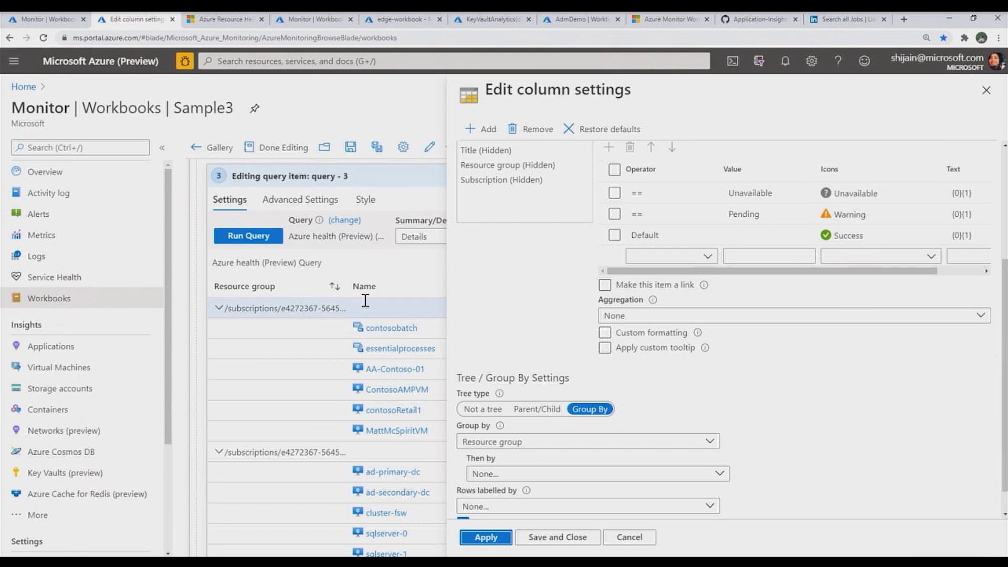
pyautogui.scroll(2, 469, 316)
pyautogui.scroll(2, 469, 315)
pyautogui.scroll(-2, 530, 315)
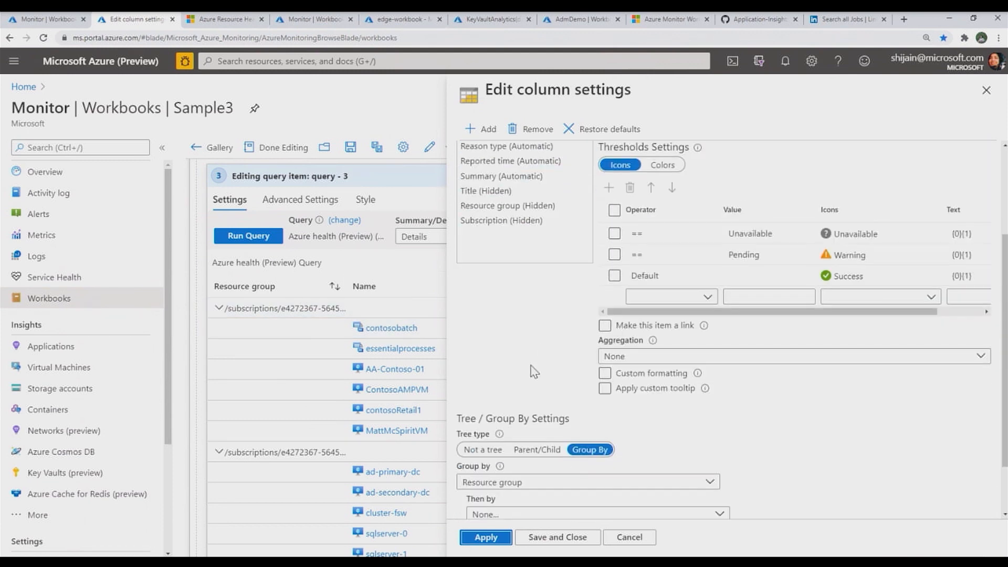
pyautogui.scroll(-1, 542, 354)
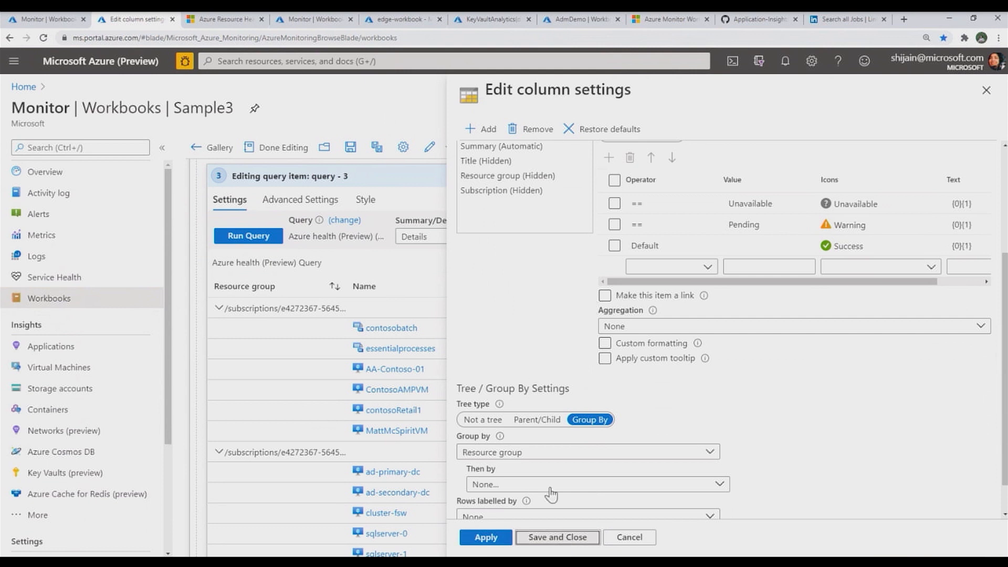
pyautogui.click(557, 537)
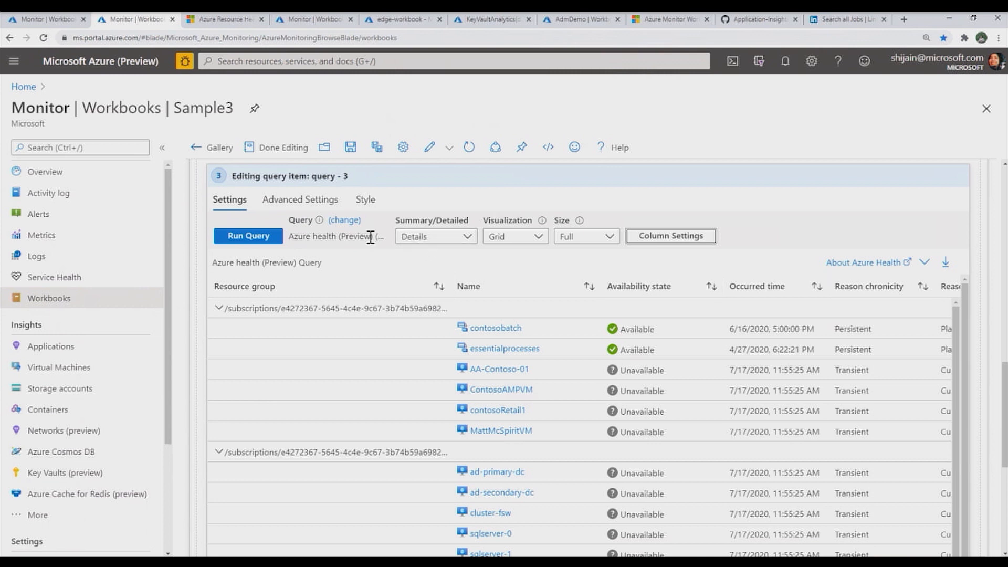
# Reopen the health grid's column settings and select the Group By column.
pyautogui.scroll(-1, 862, 326)
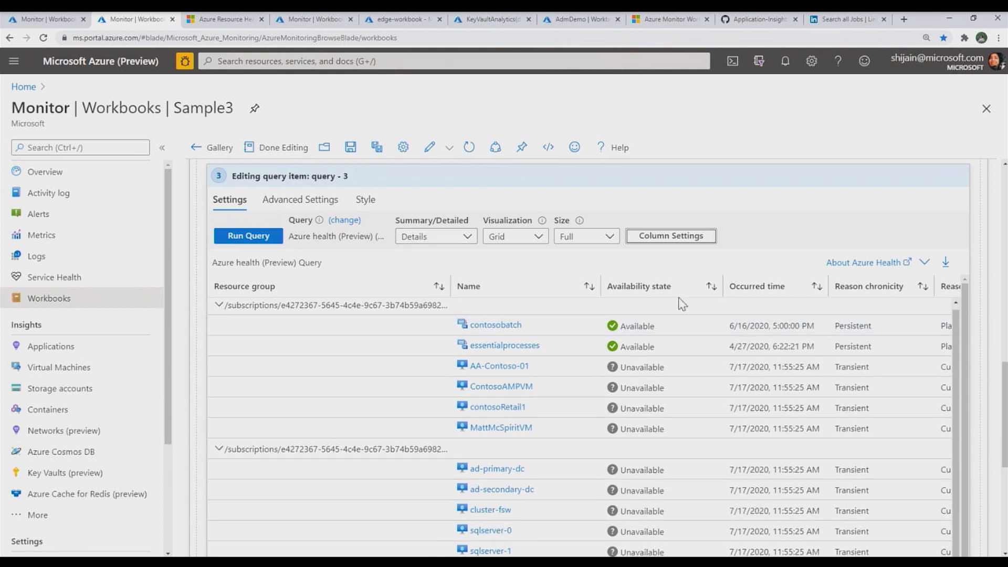
pyautogui.click(670, 237)
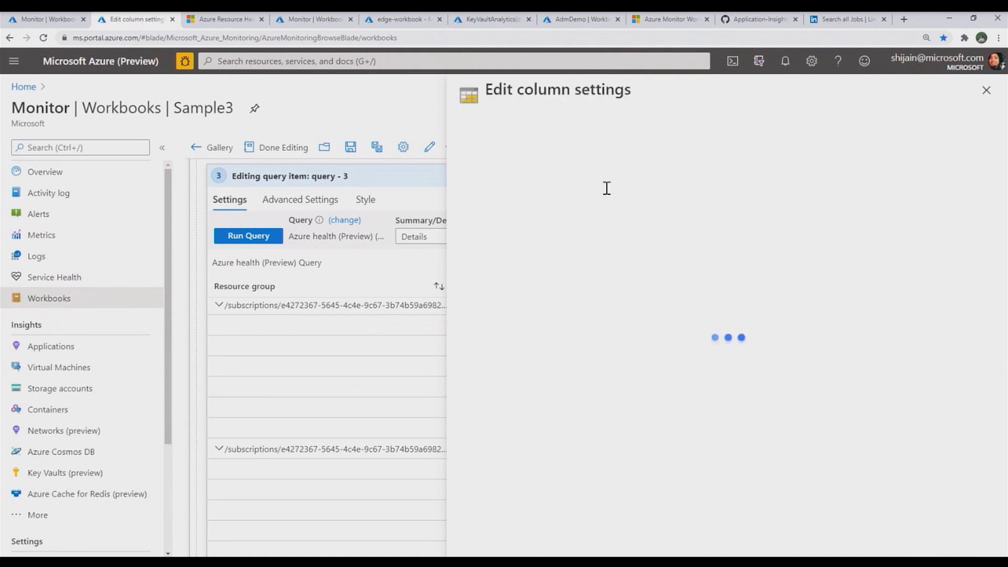
pyautogui.click(522, 211)
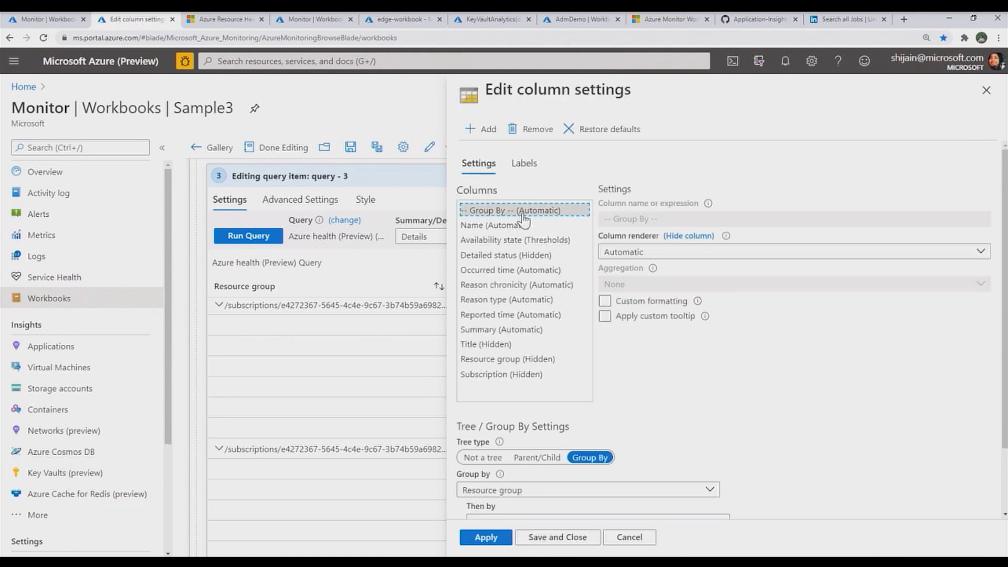
# Set the Group By column's renderer to Resource Type and apply it to the grid.
pyautogui.click(659, 256)
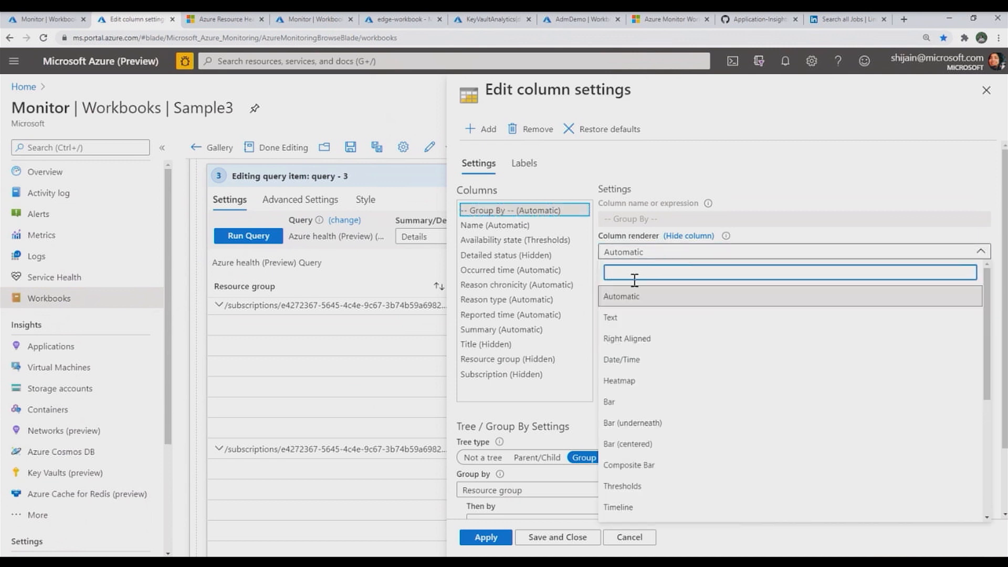
pyautogui.scroll(-1, 657, 462)
pyautogui.scroll(-3, 657, 465)
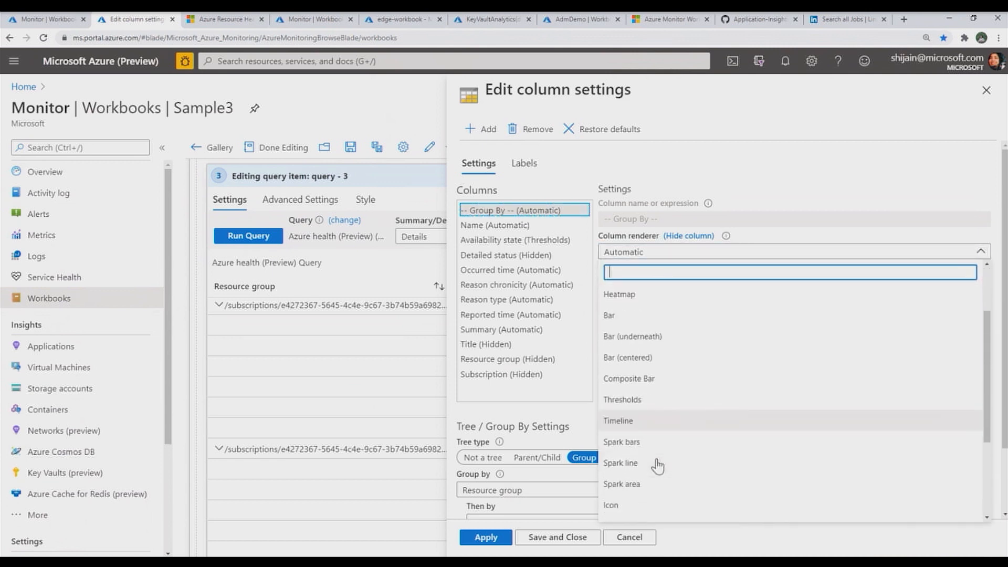
pyautogui.click(646, 481)
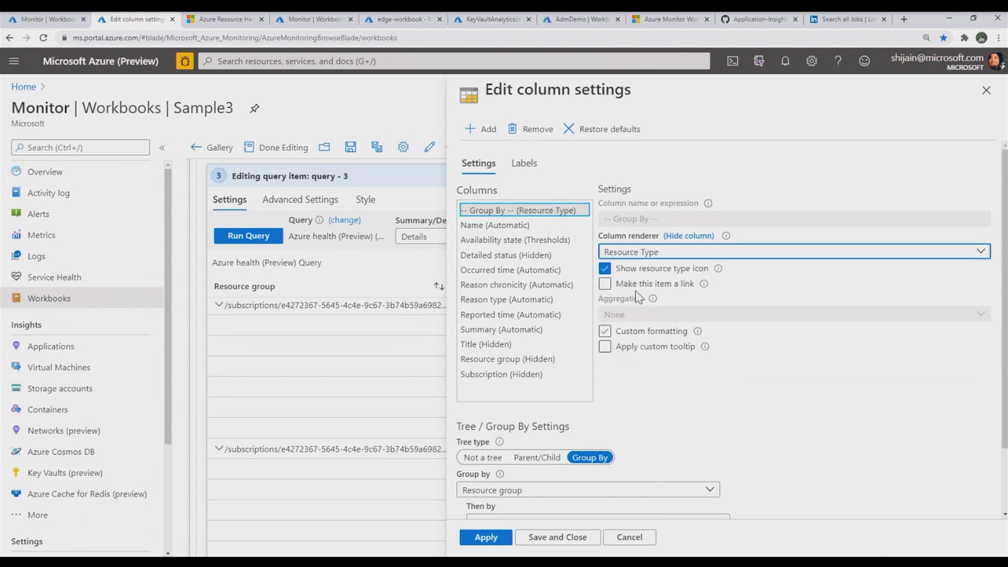
pyautogui.click(478, 538)
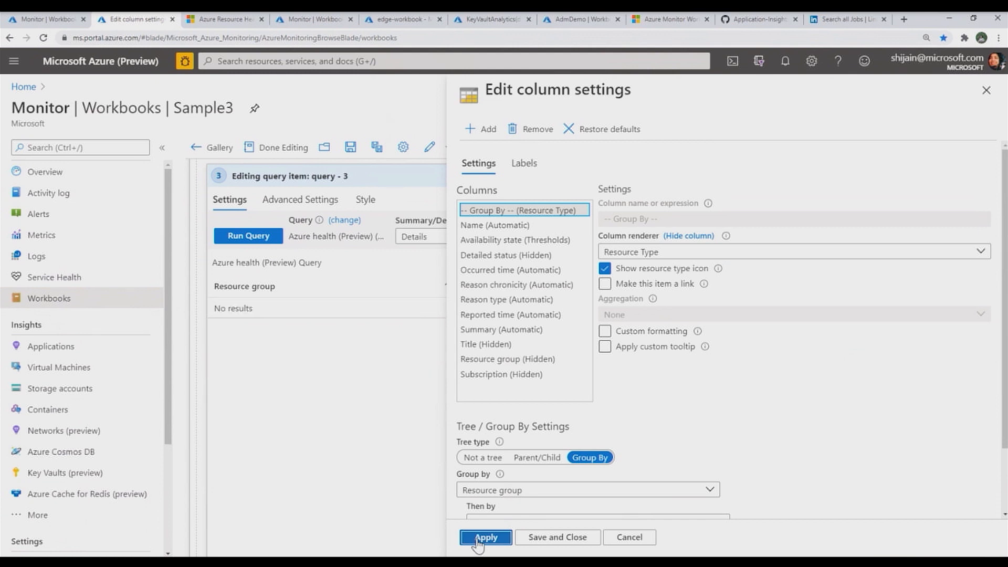
# Set the Group By column's renderer to Resource, apply it, then save and close the column settings.
pyautogui.click(679, 254)
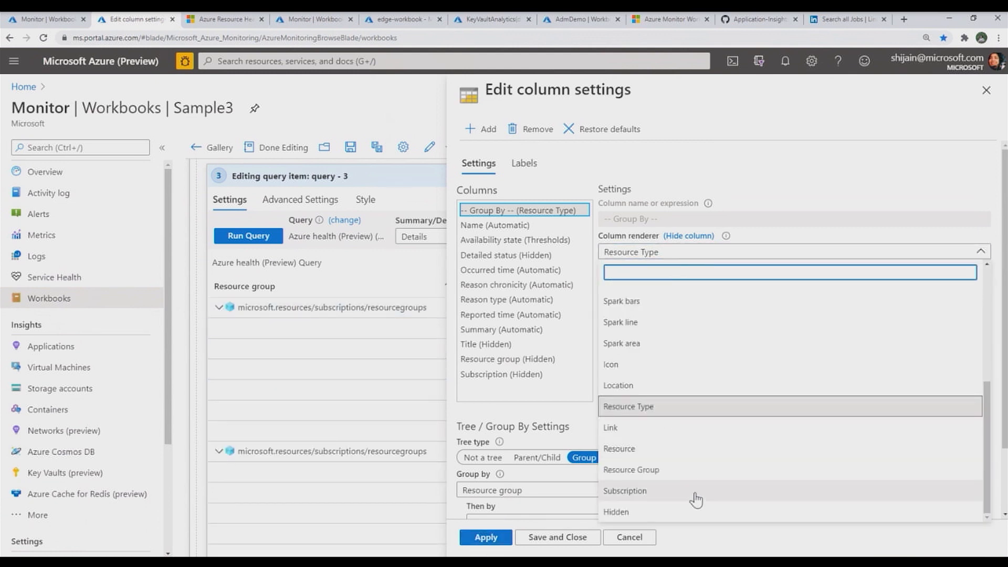
pyautogui.click(648, 450)
pyautogui.click(484, 540)
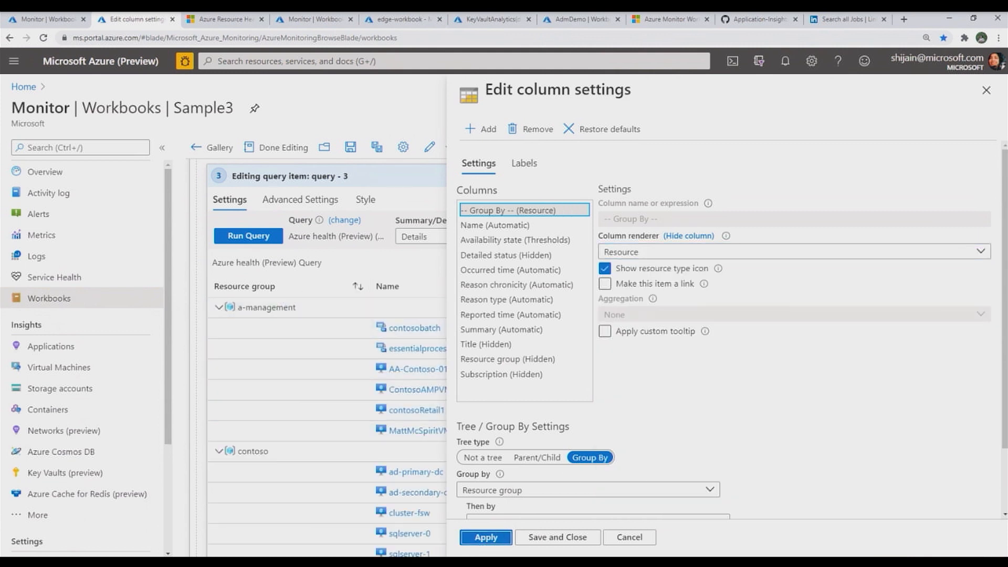
pyautogui.click(579, 541)
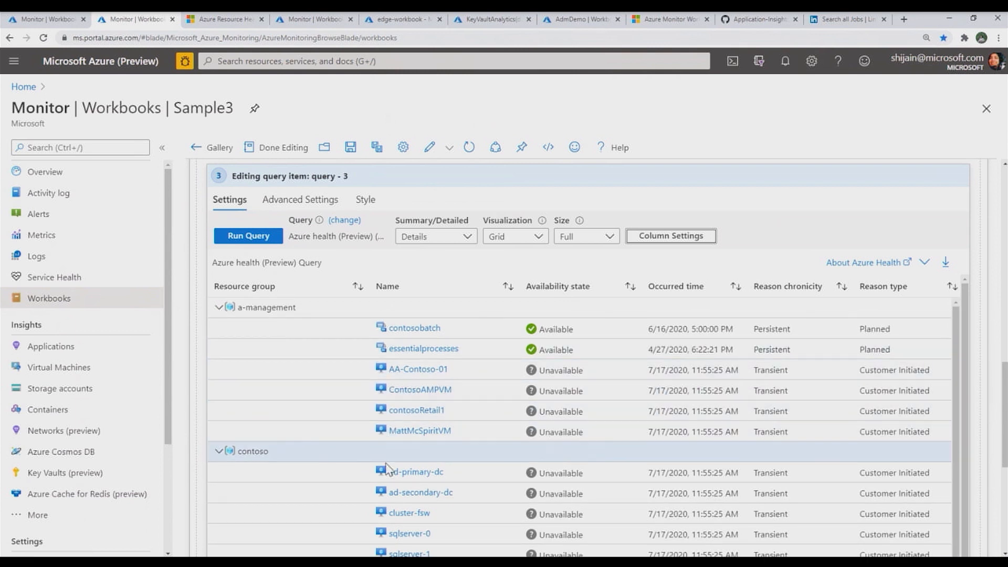
# Finish editing the Sample3 workbook and return it to its reading view.
pyautogui.scroll(3, 385, 483)
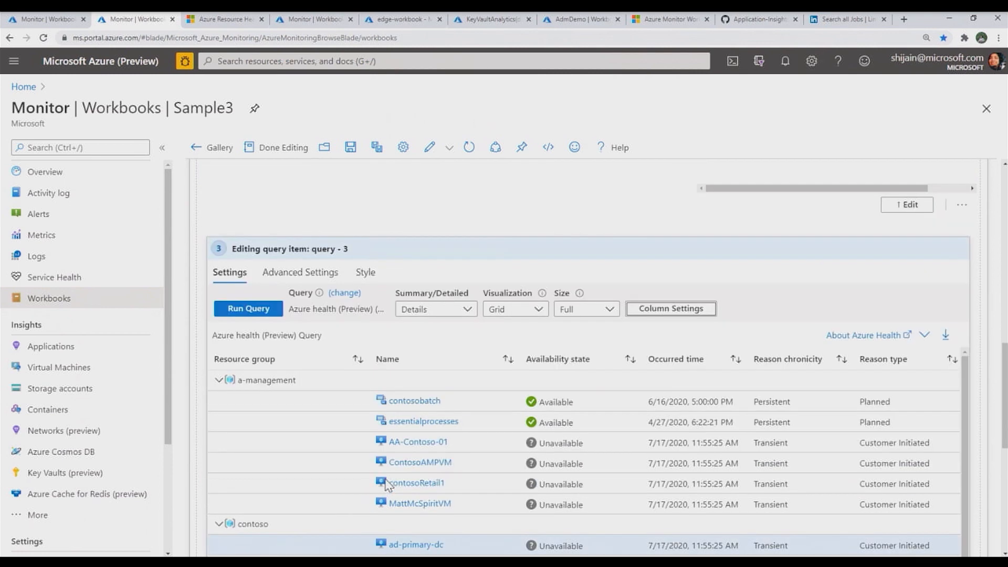
pyautogui.scroll(1, 385, 483)
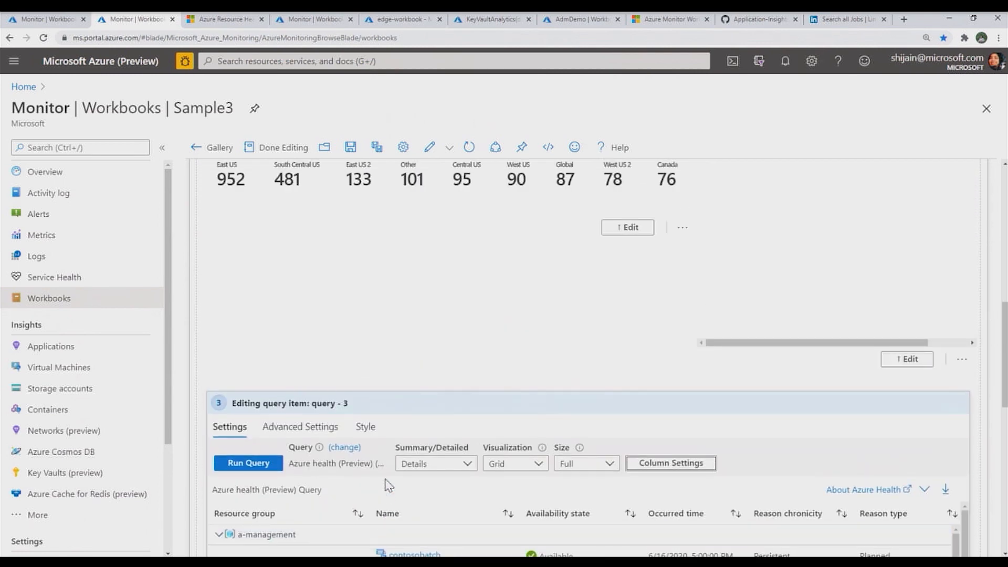
pyautogui.scroll(1, 389, 485)
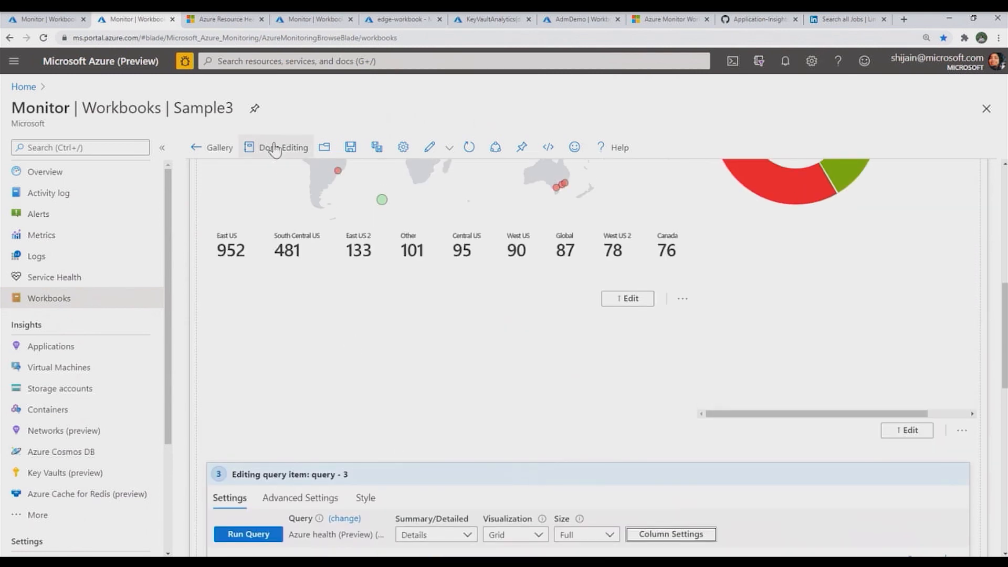
pyautogui.click(268, 149)
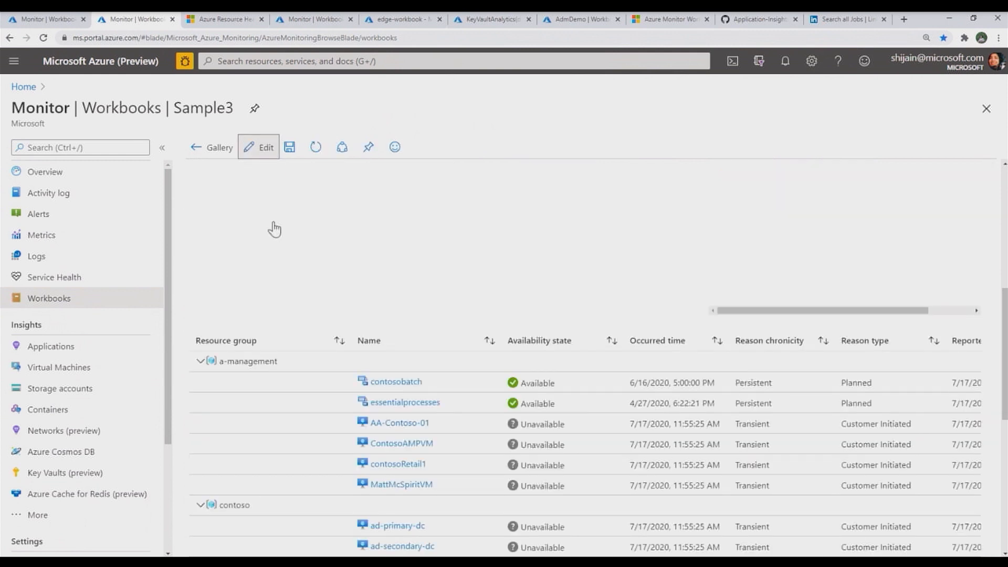
# Examine the finished Health tab: the location map, availability pie chart and health grid grouped by resource group.
pyautogui.scroll(6, 336, 294)
pyautogui.scroll(-1, 347, 292)
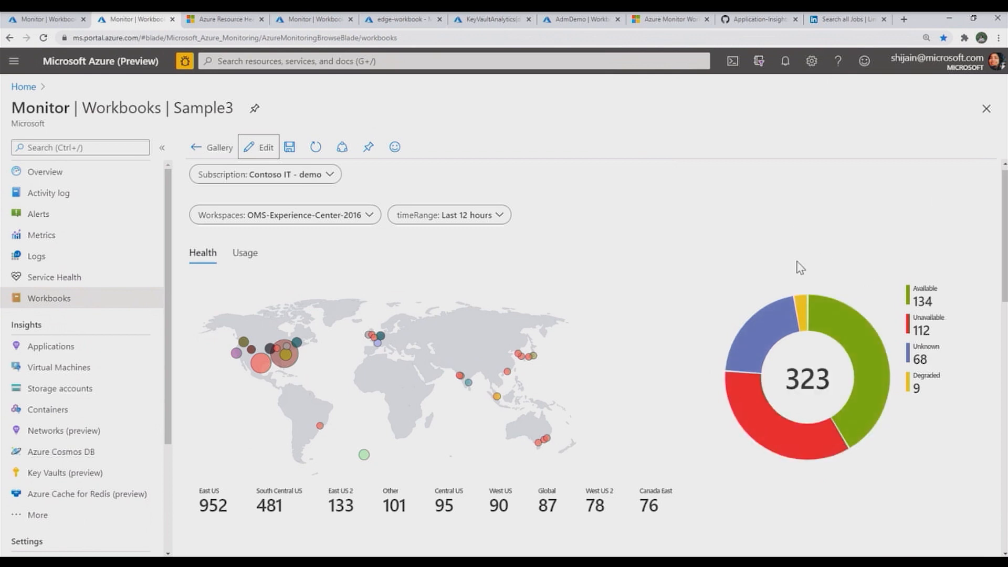
pyautogui.scroll(-5, 698, 376)
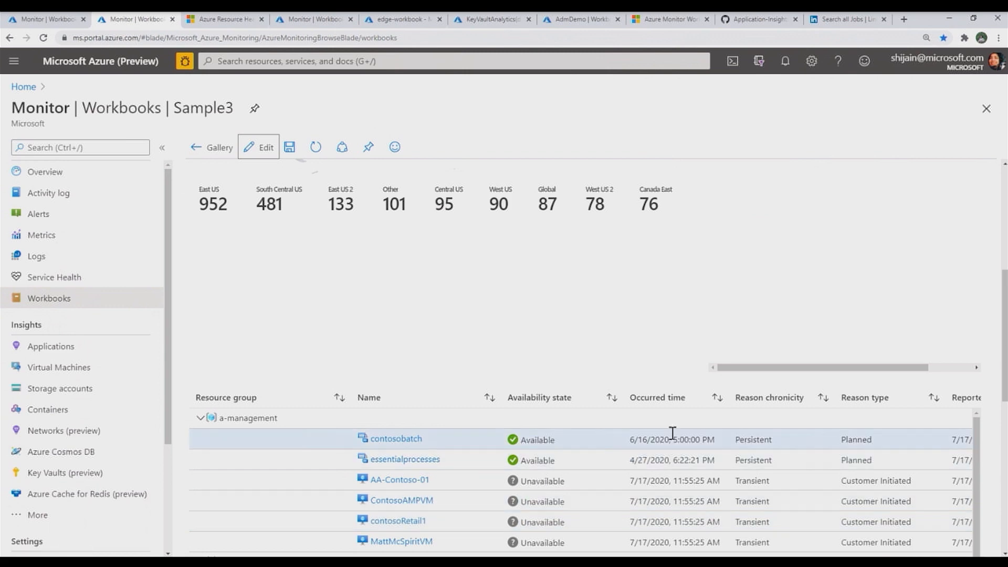
pyautogui.scroll(3, 382, 386)
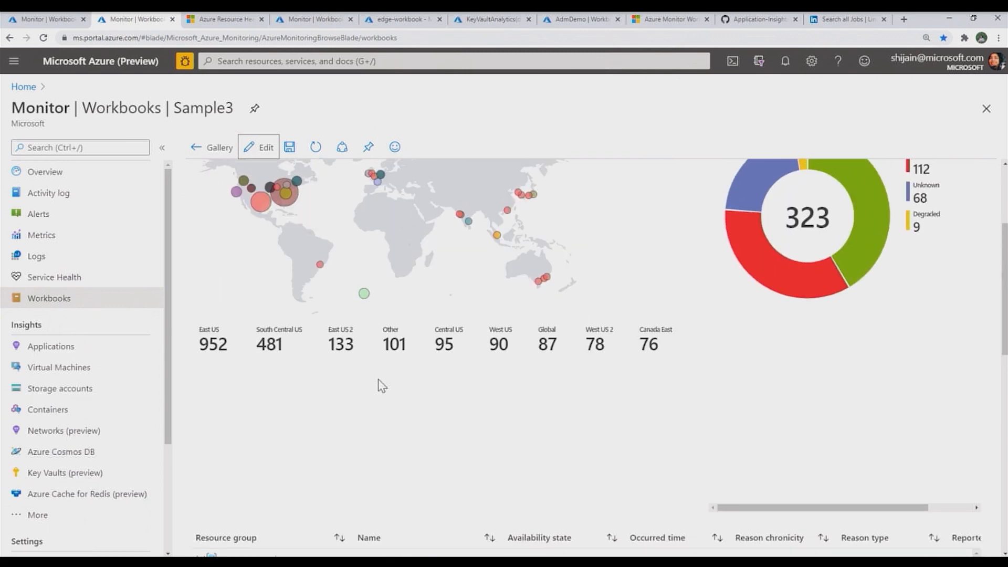
pyautogui.scroll(2, 382, 386)
pyautogui.scroll(-2, 382, 386)
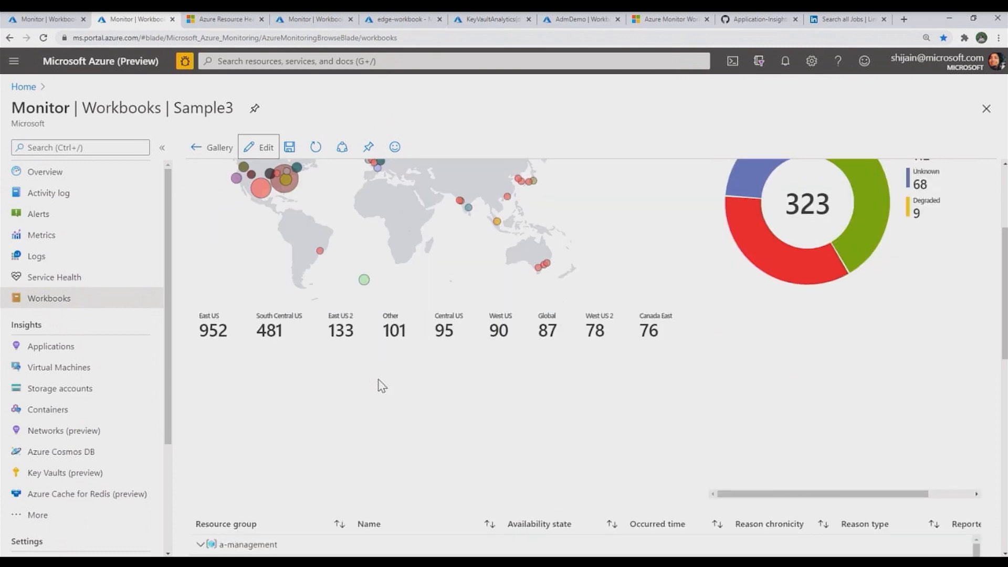
pyautogui.scroll(-3, 381, 386)
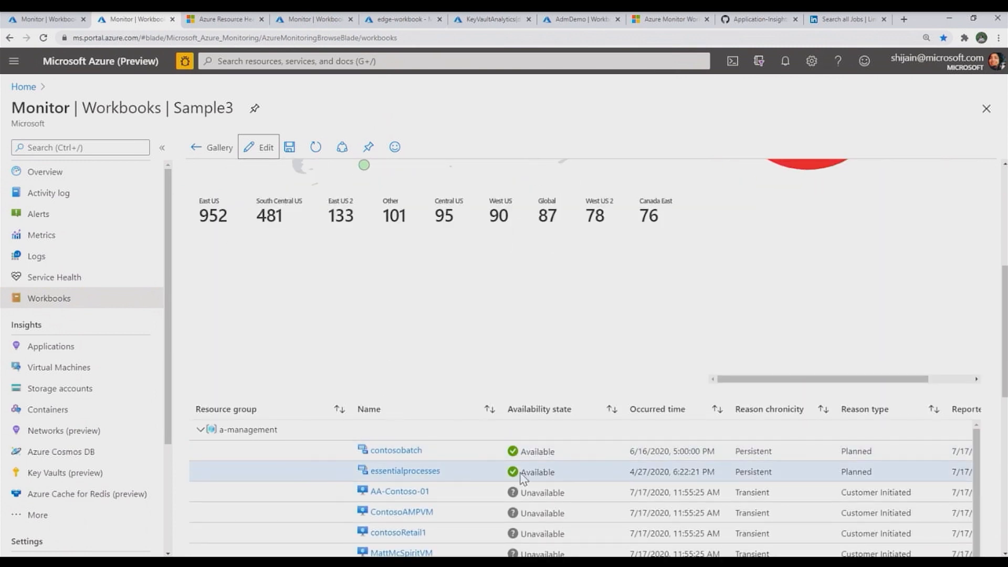
pyautogui.scroll(6, 522, 478)
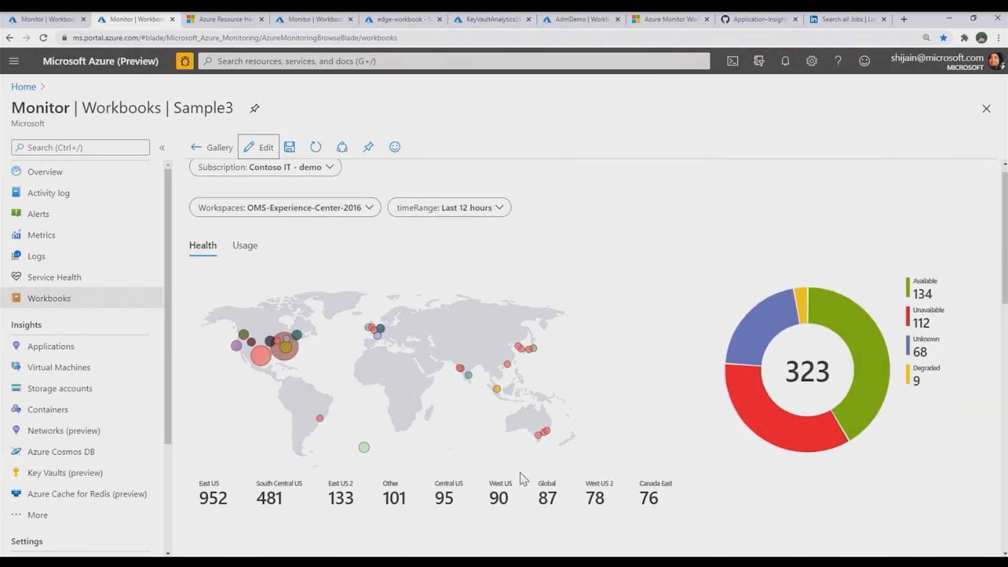